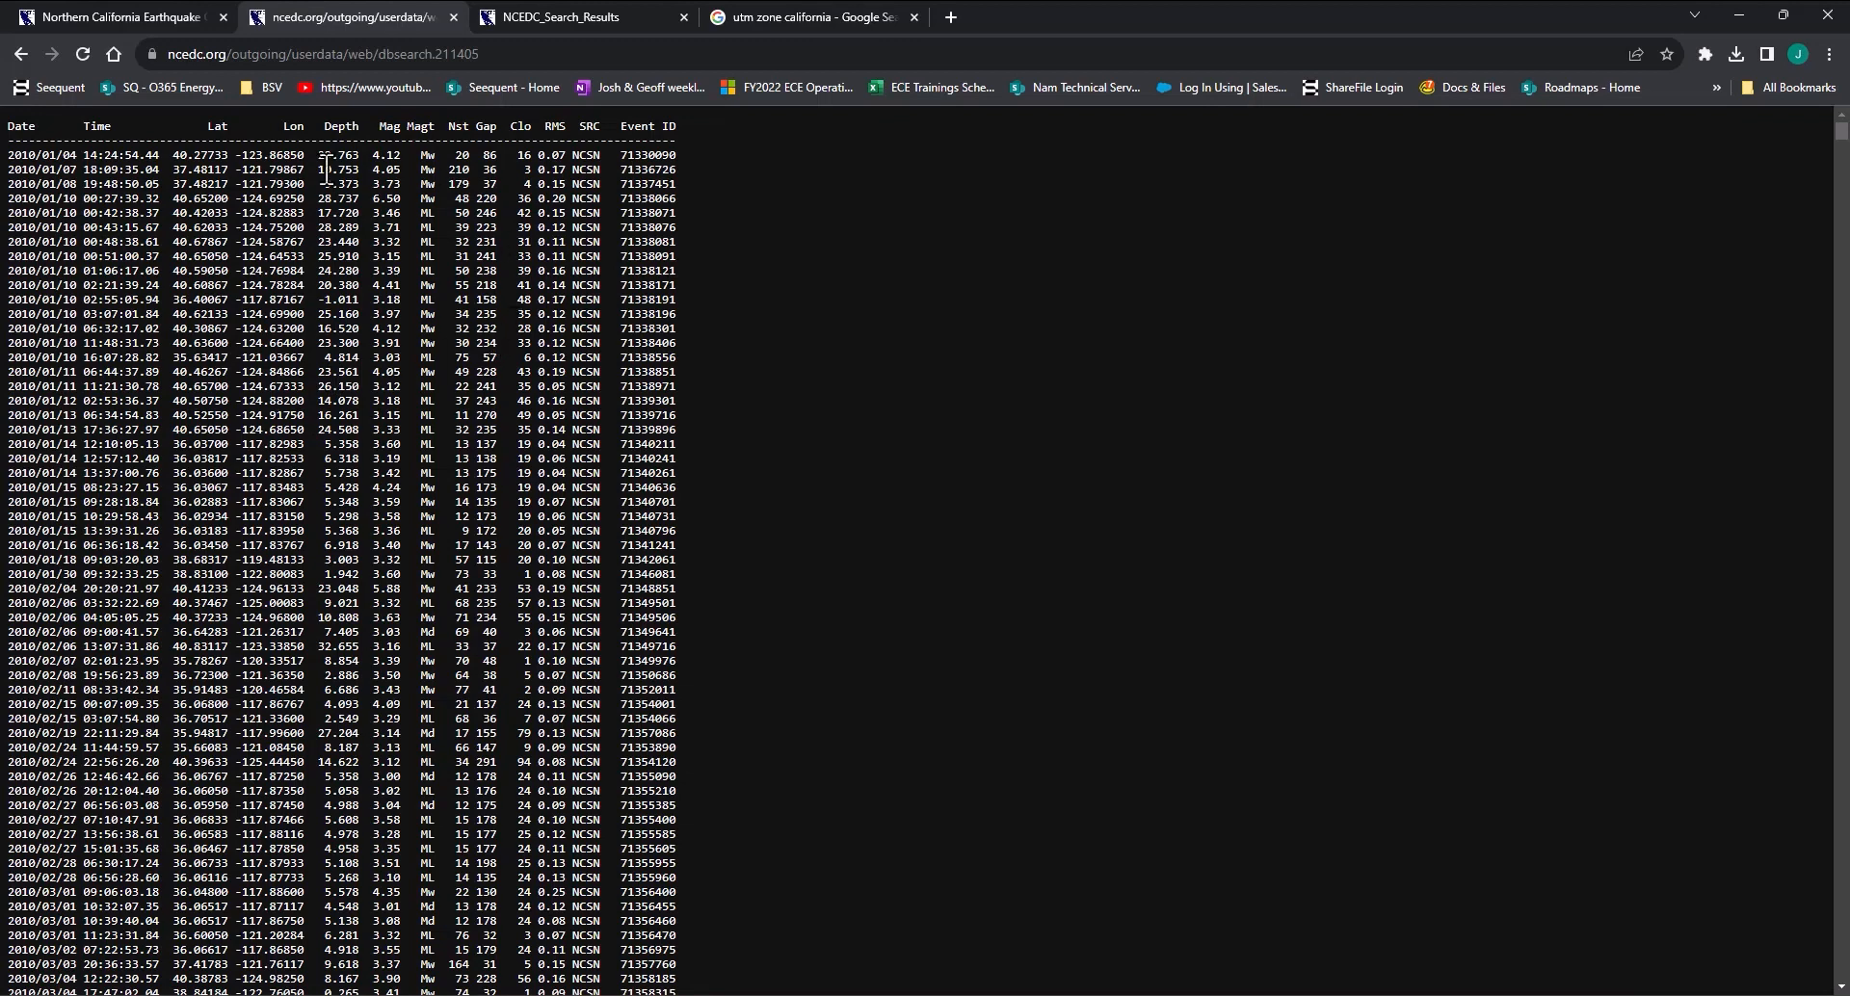
- Save the NCEDC earthquake catalogue search results page to a file
right_click(462, 299)
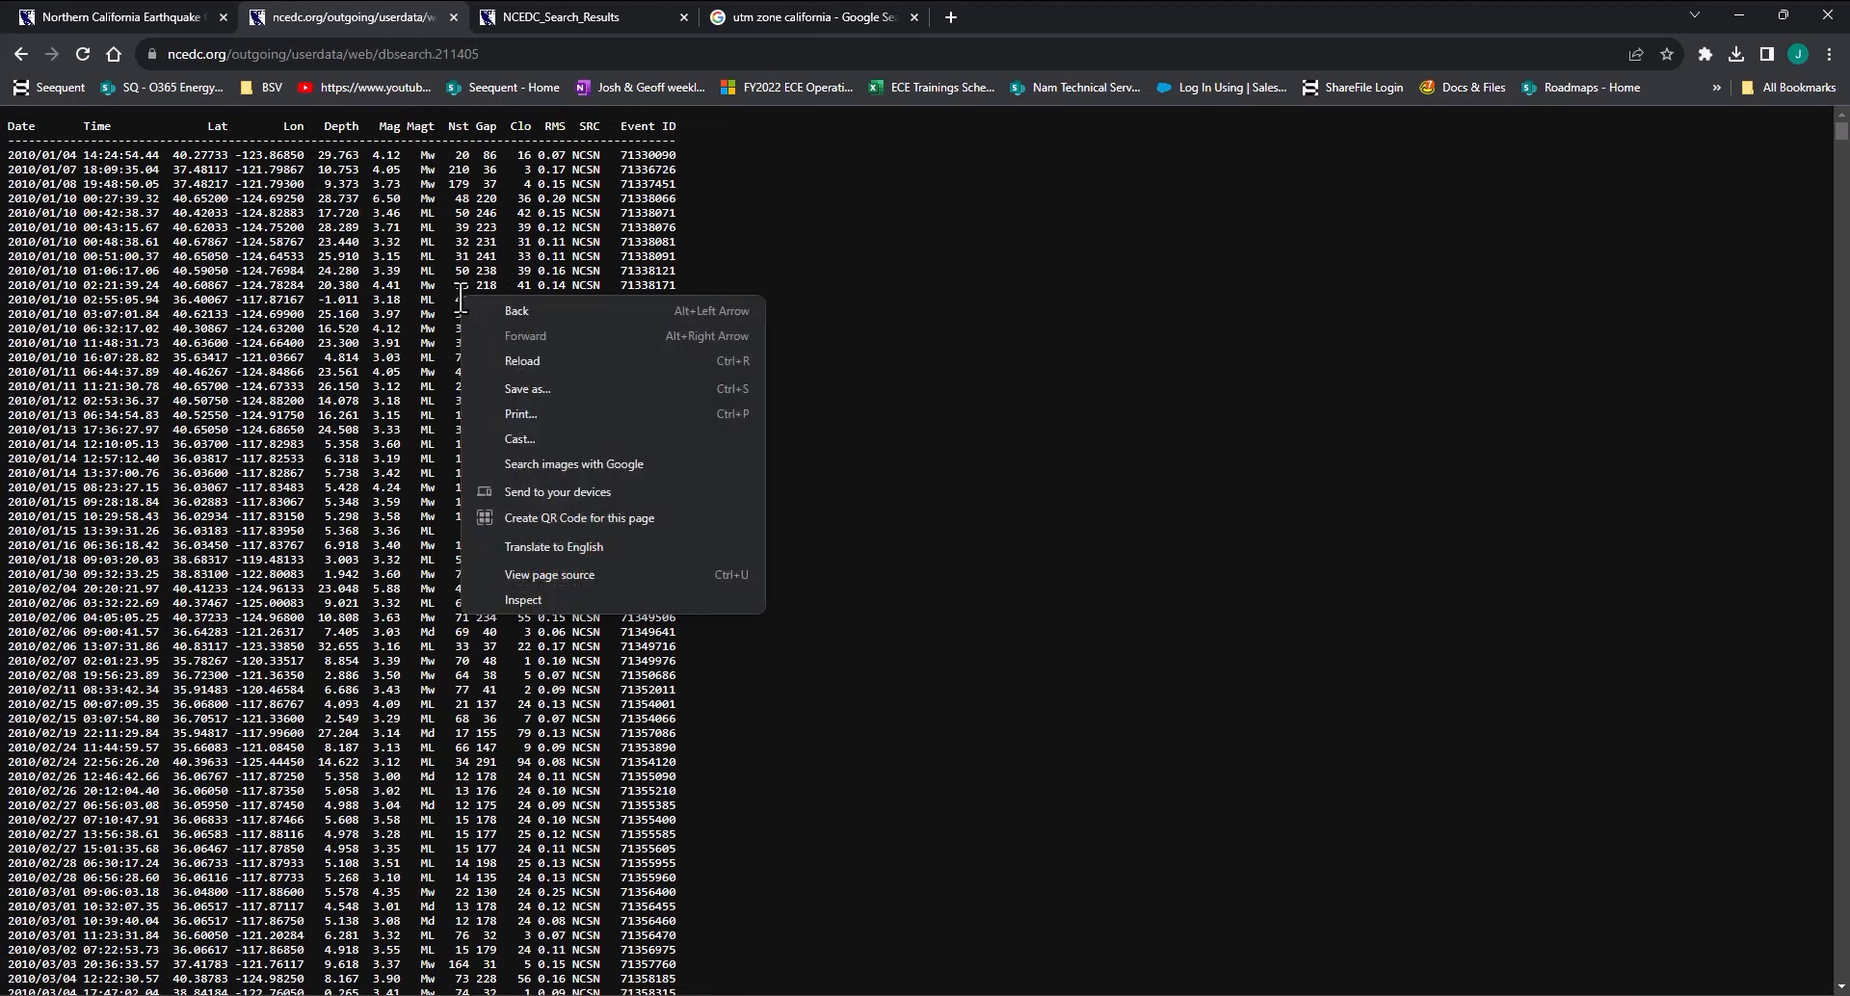
click(551, 395)
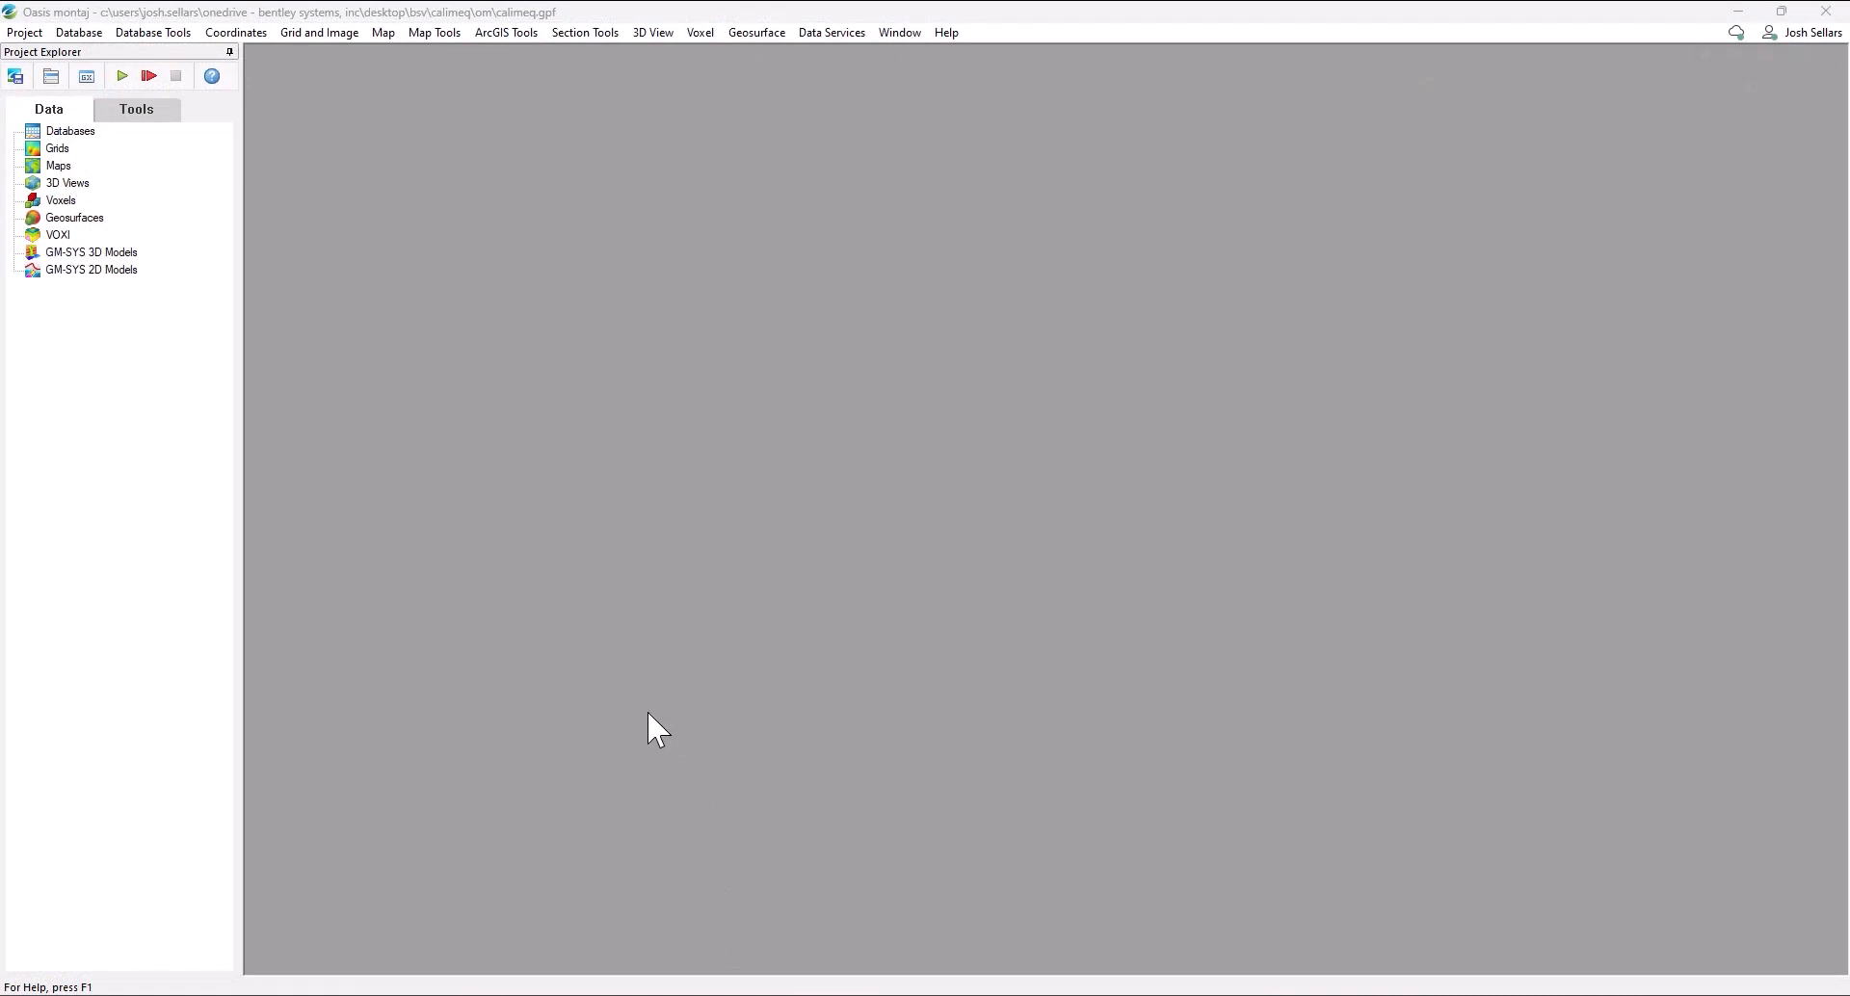
- Switch to Oasis montaj and create a new database named CaliMEQ2.gdb
right_click(80, 132)
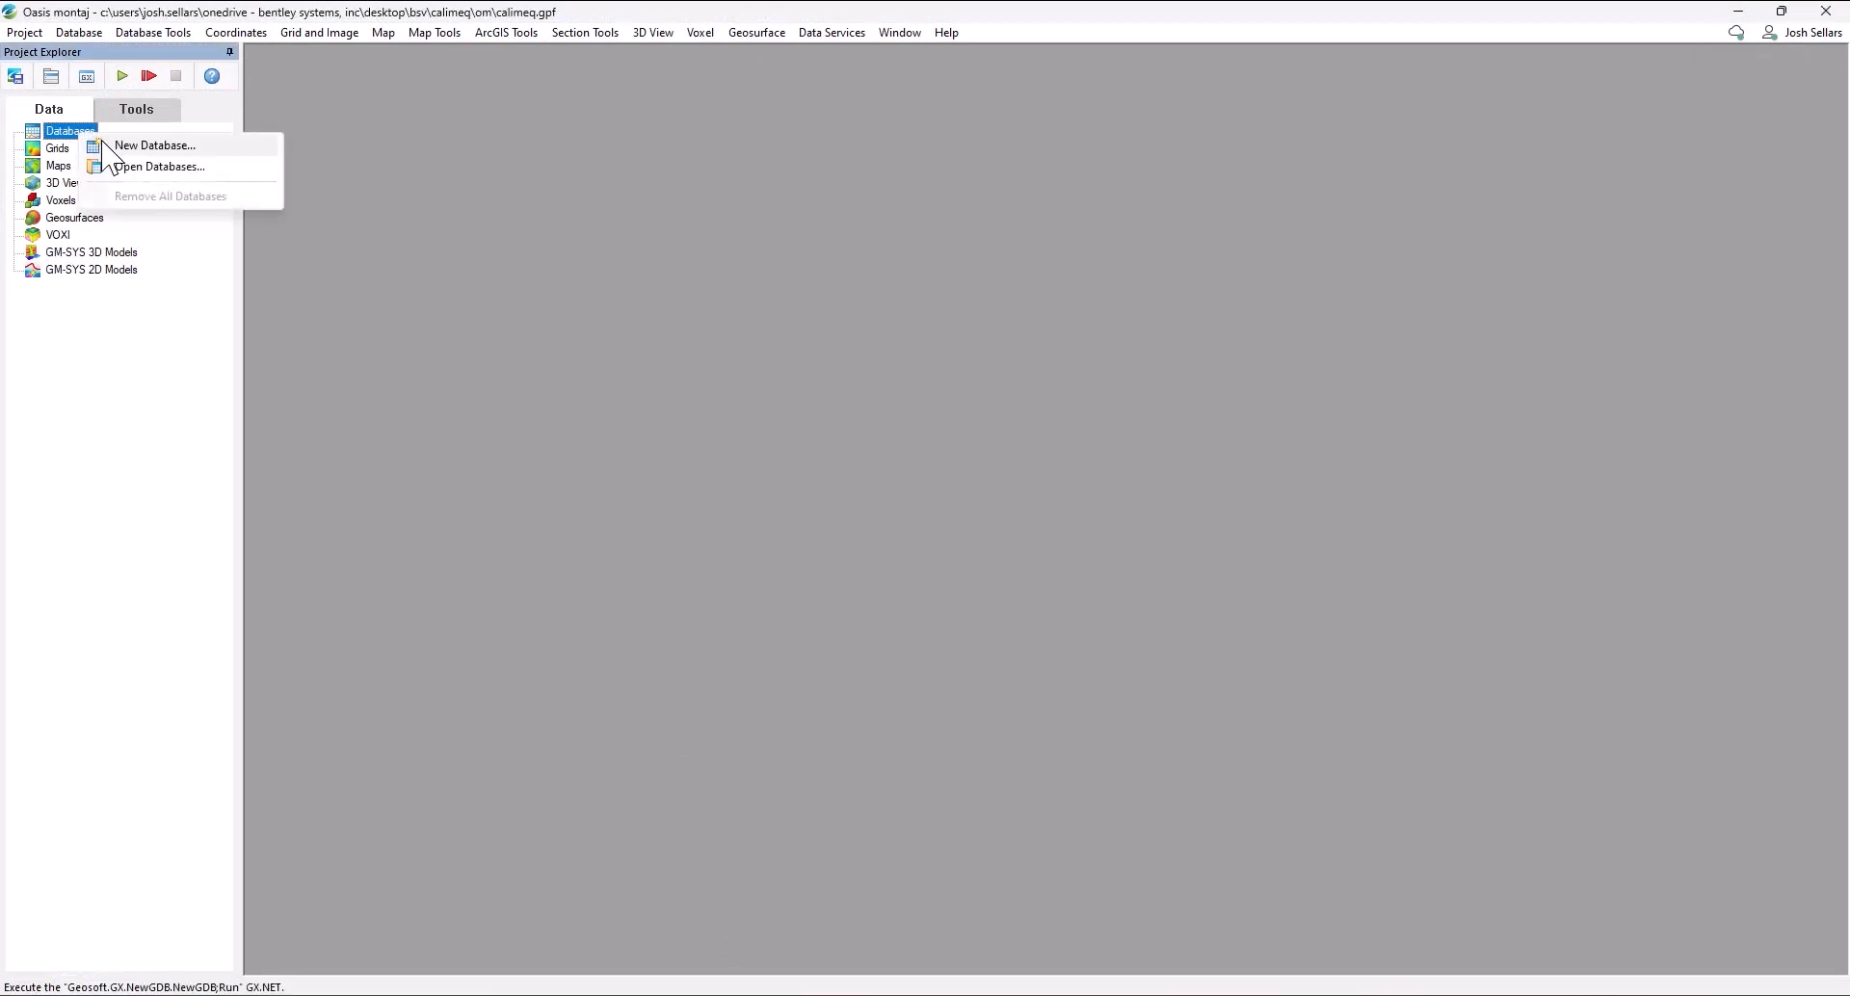
click(104, 145)
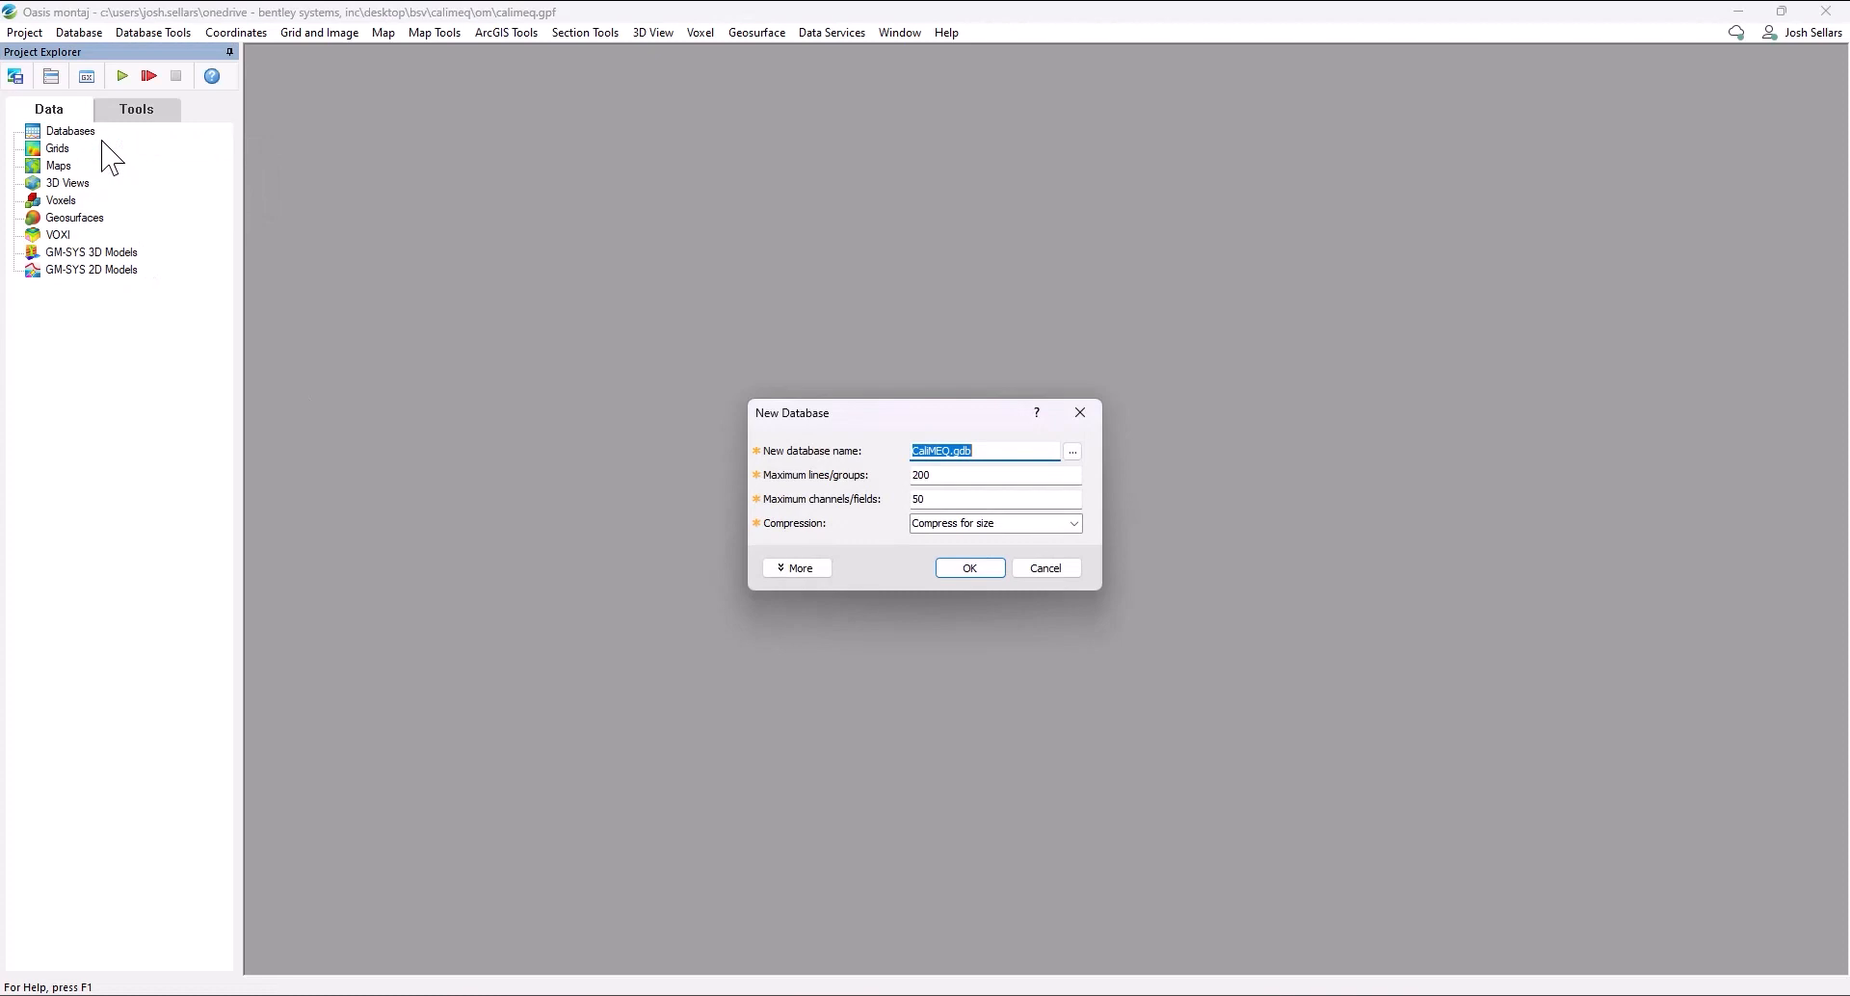
key(Home)
key(Return)
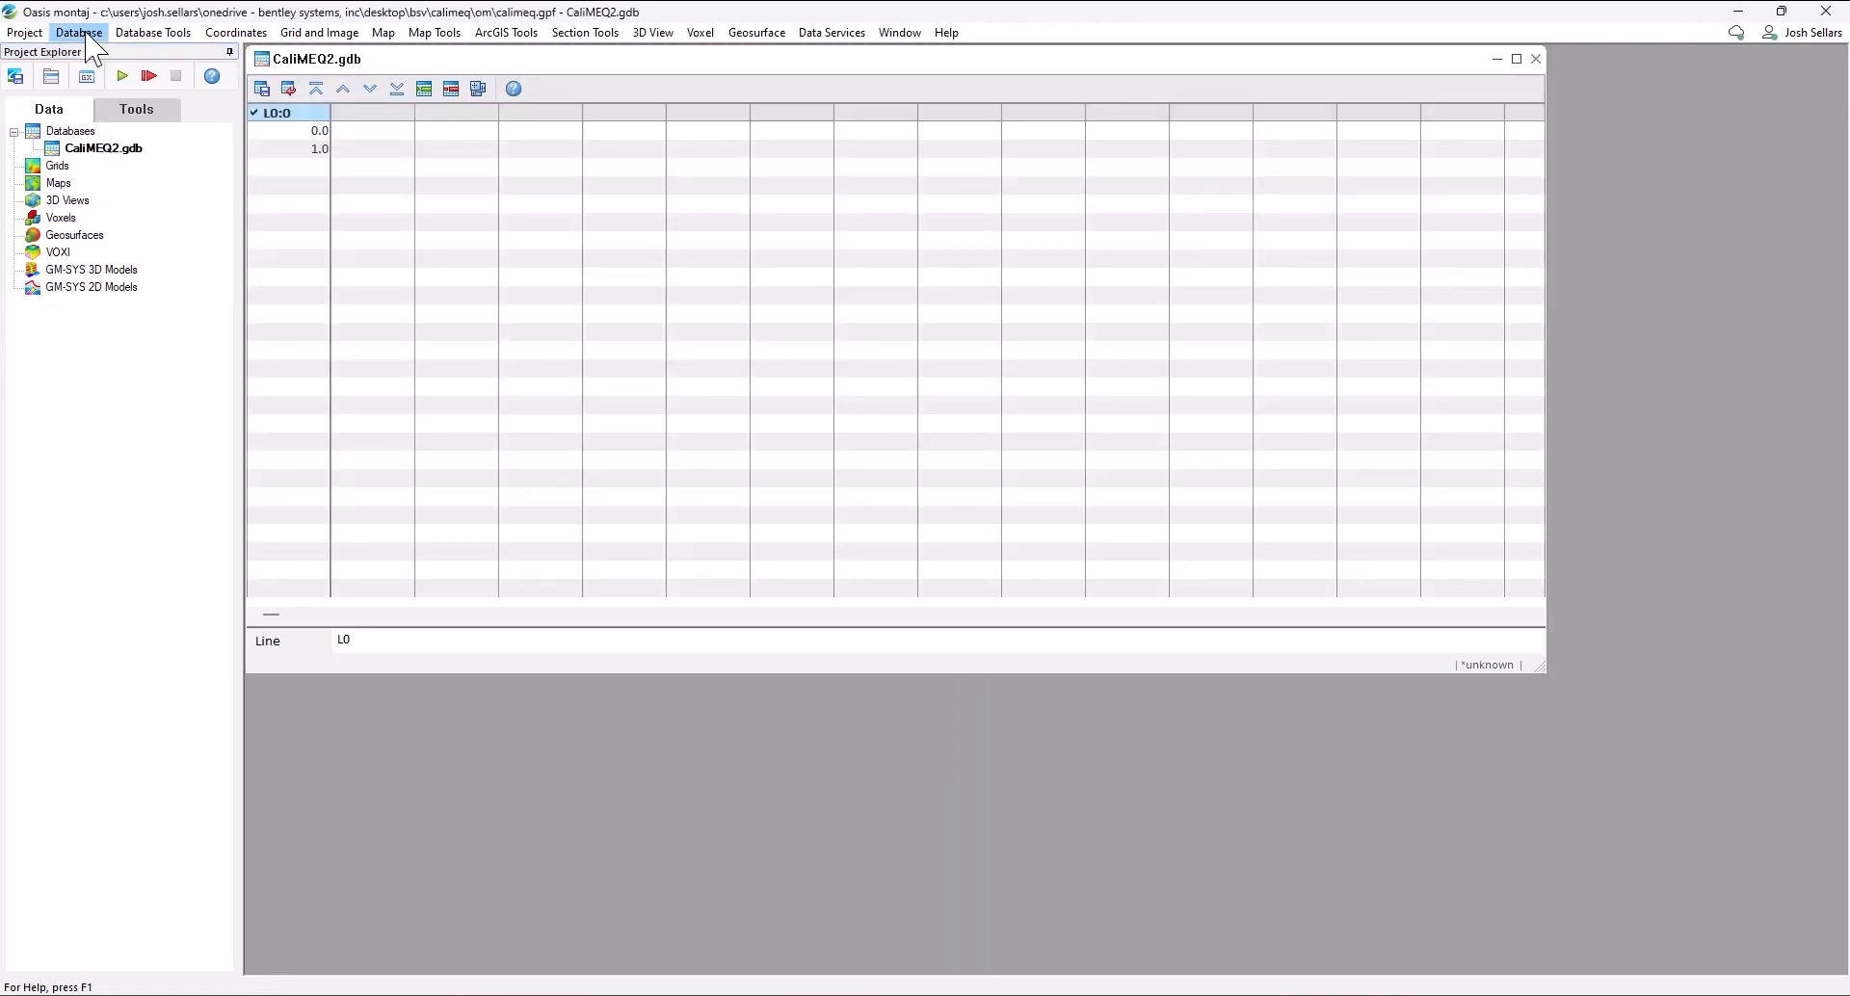
- Start an ASCII data import and choose Cali_MEQ.txt as the file to import
click(82, 32)
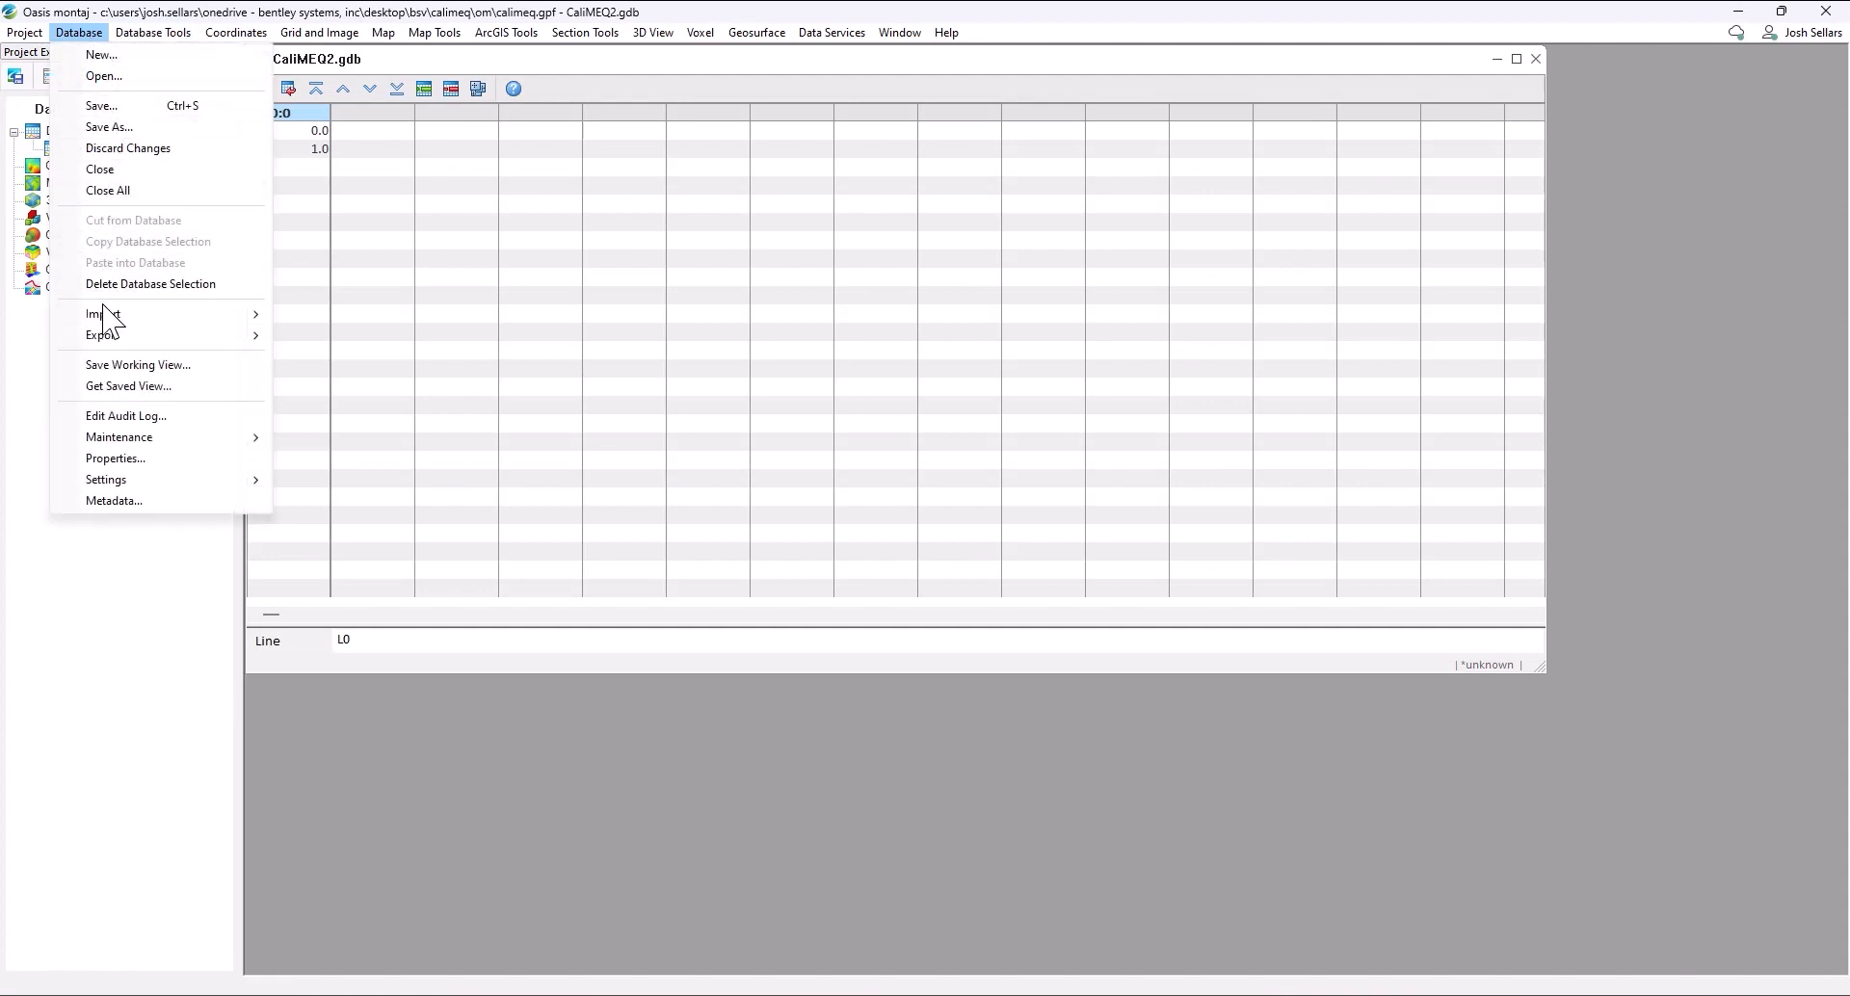
mouse_move(112, 314)
click(321, 316)
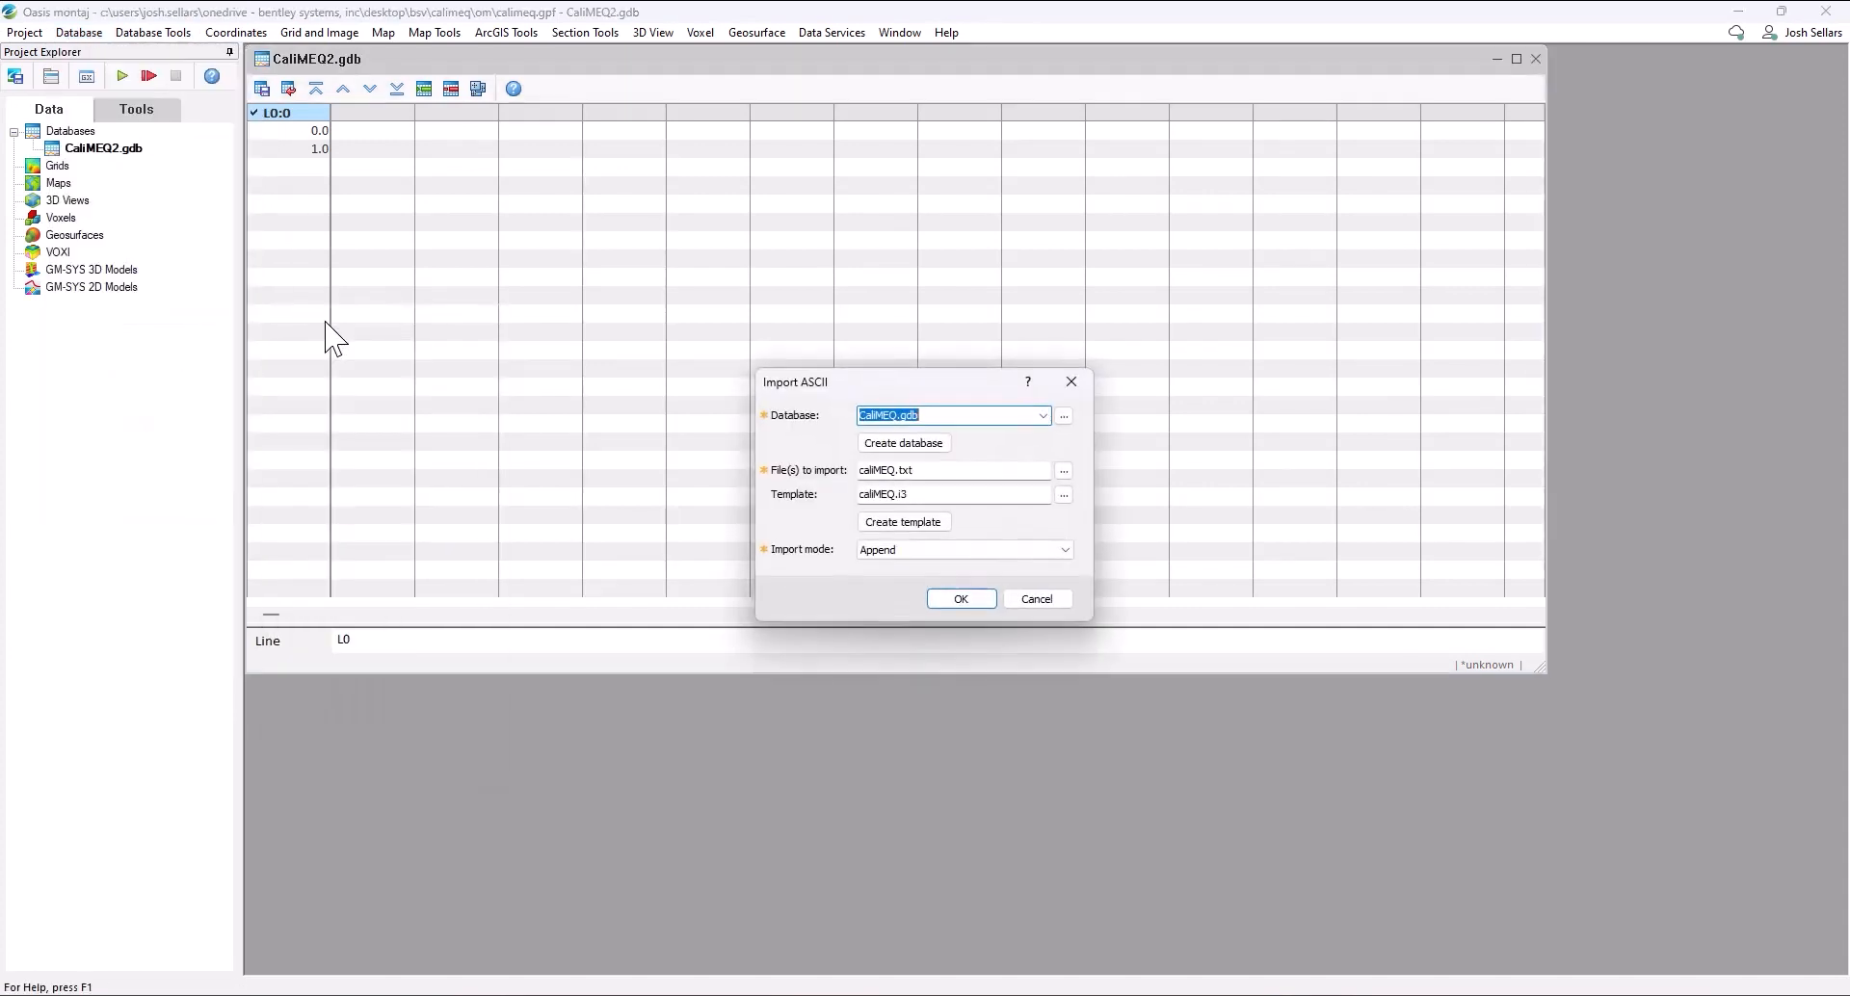
drag(917, 471, 856, 472)
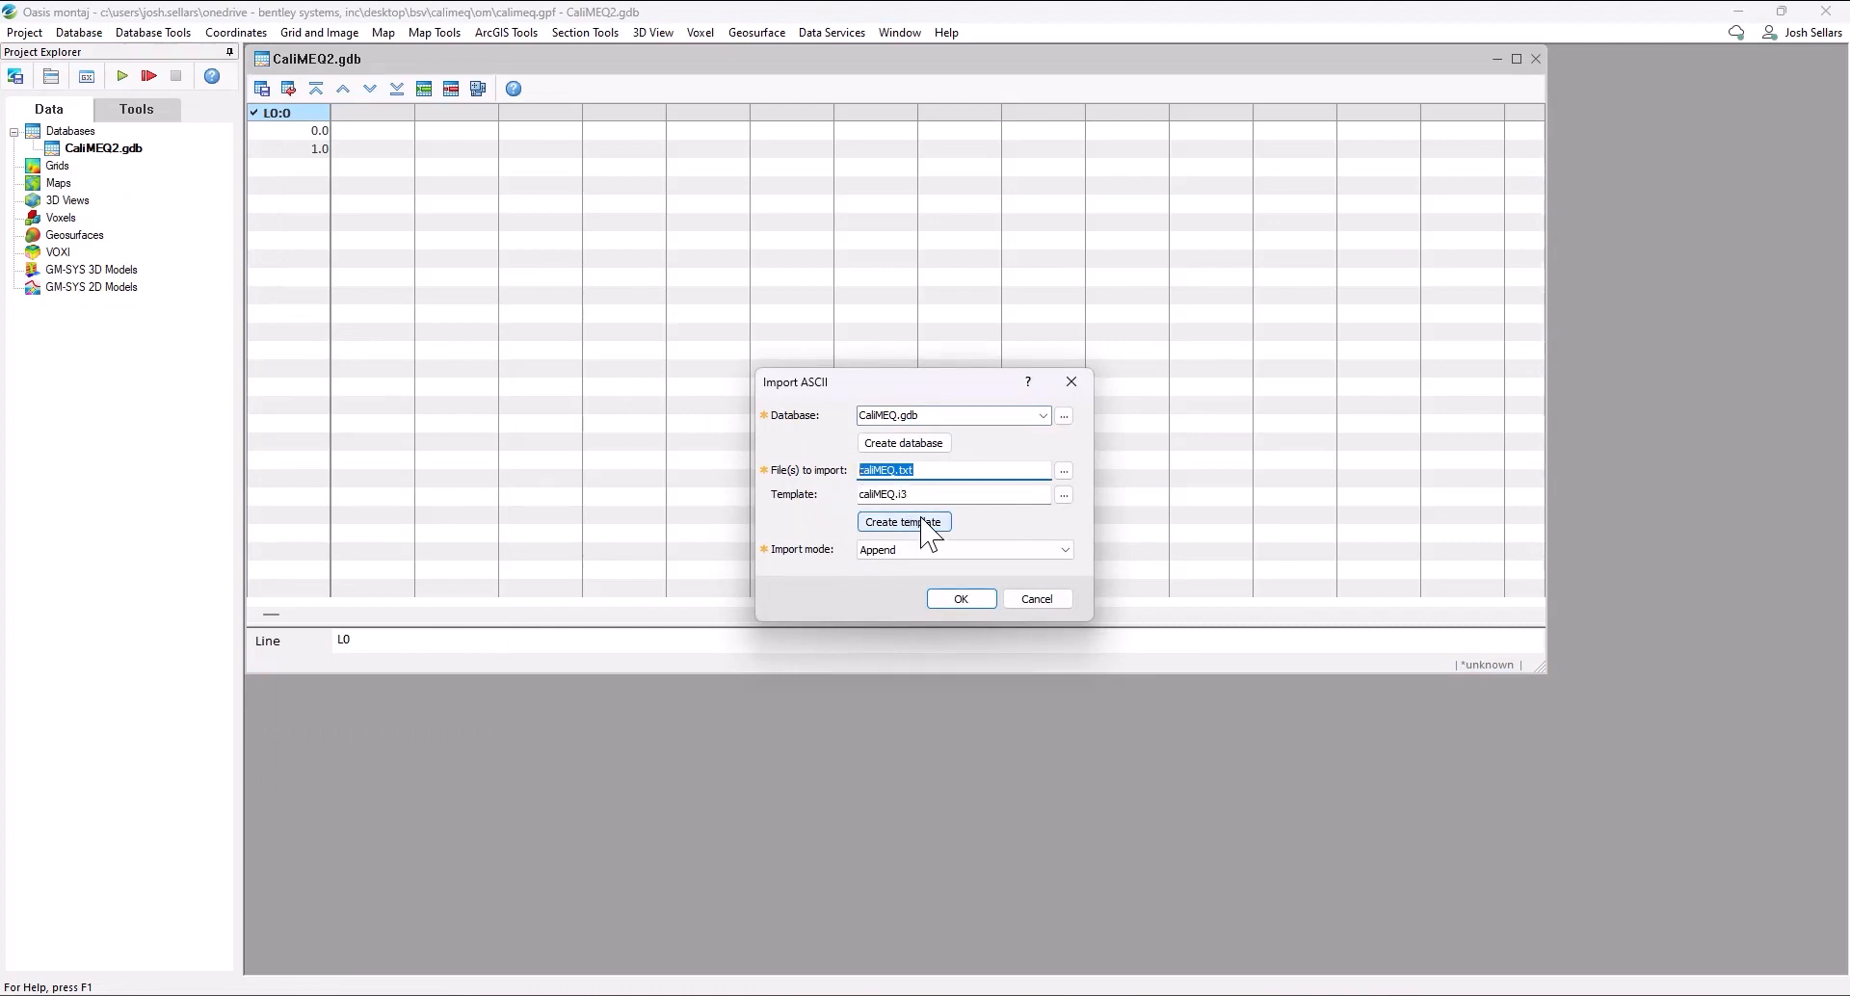
click(1064, 471)
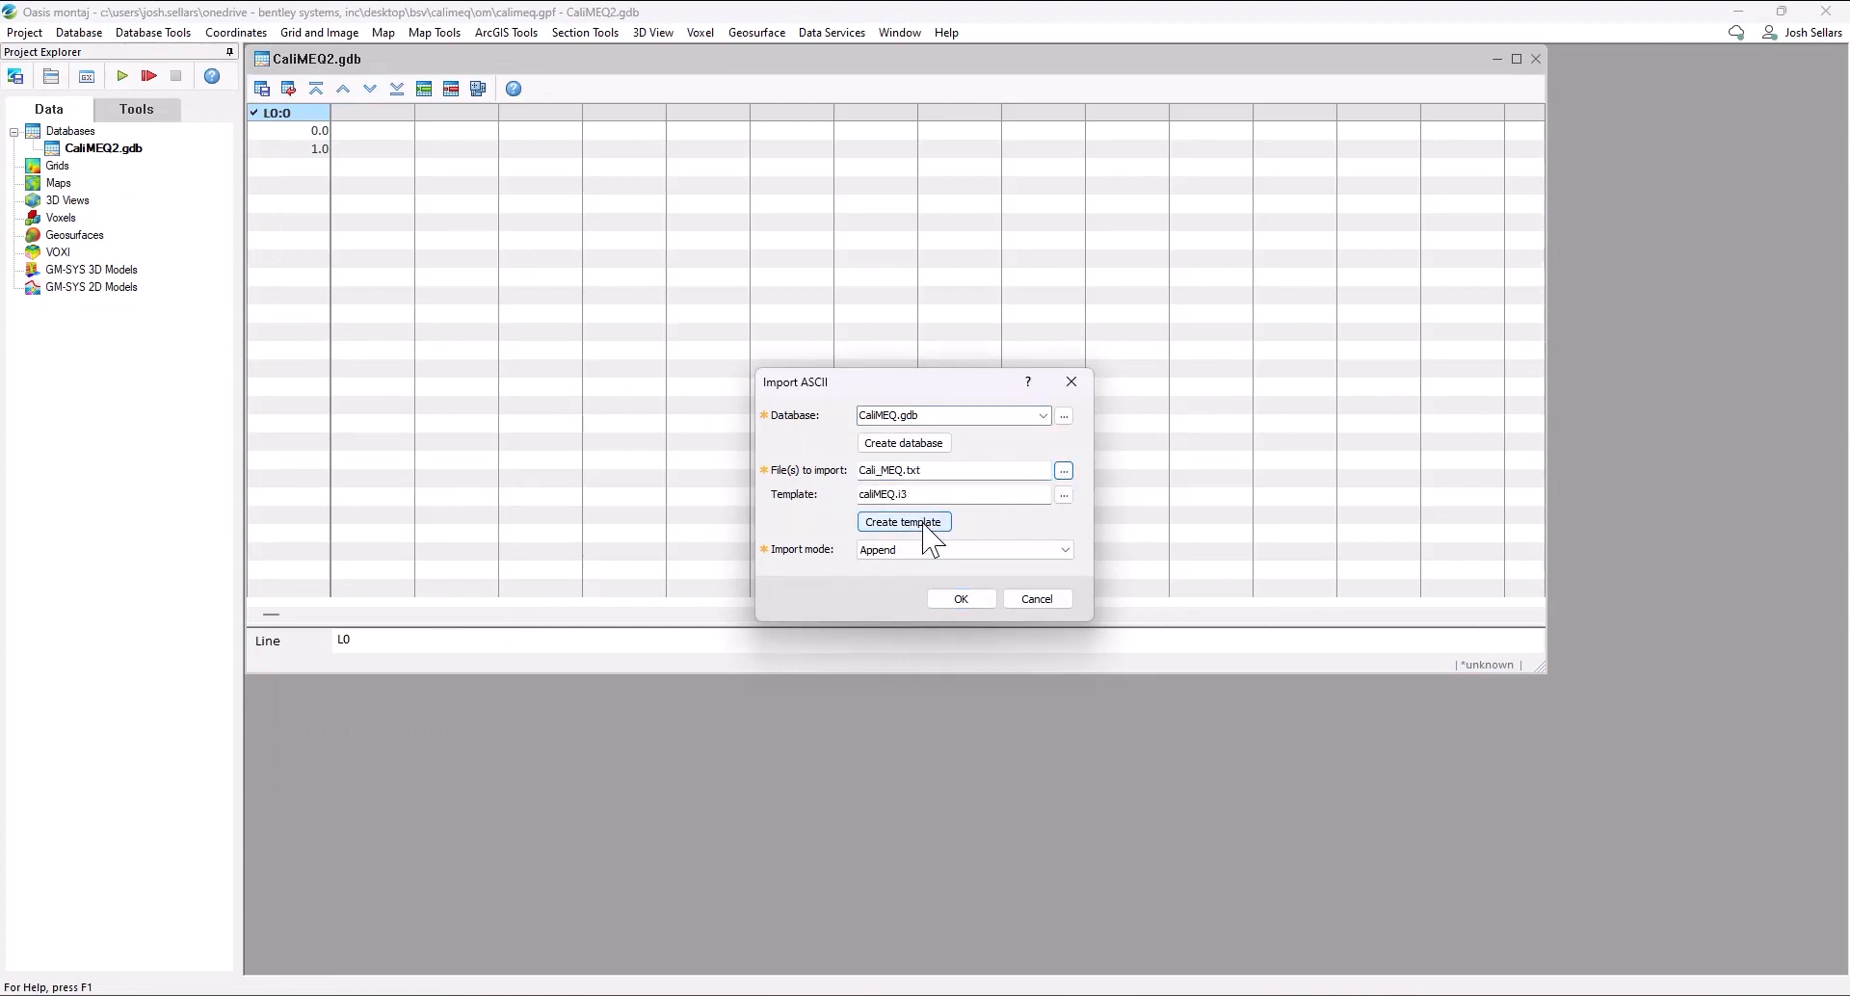
- Create a delimited import template with units on row 2 and white space delimiters, and import the data into CaliMEQ.gdb in Append mode
click(924, 525)
click(901, 469)
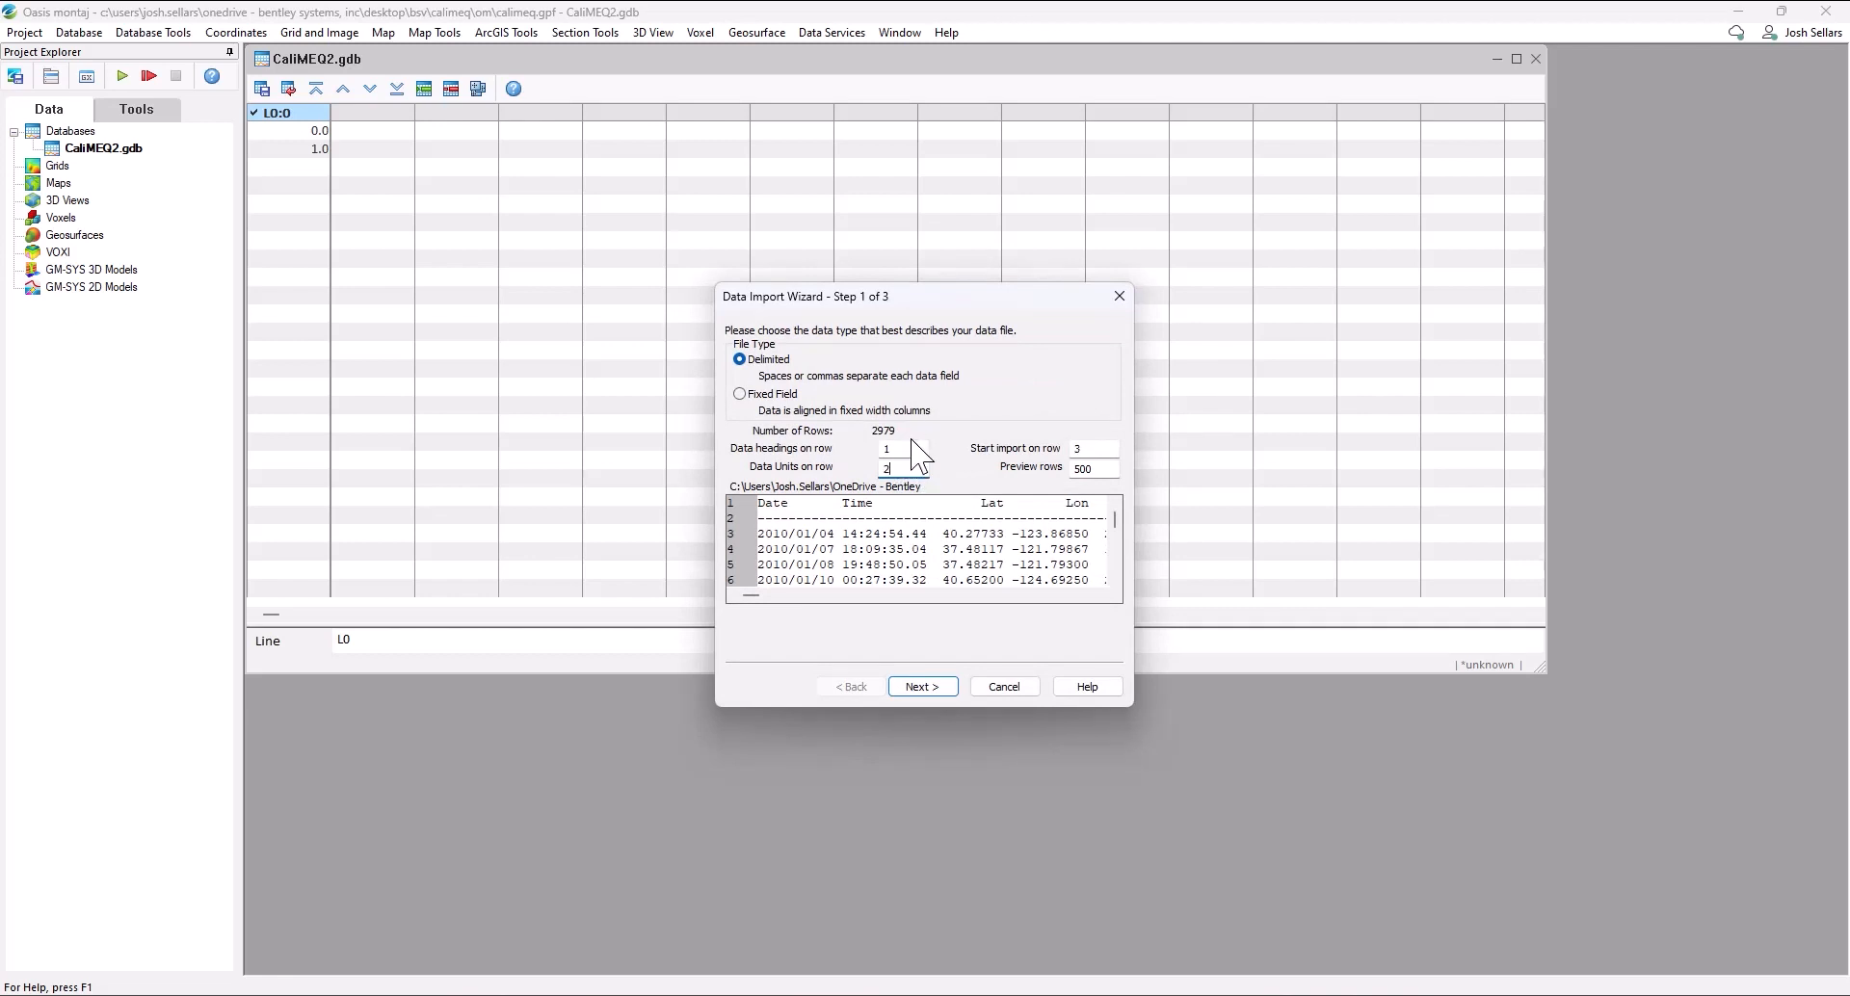
click(925, 687)
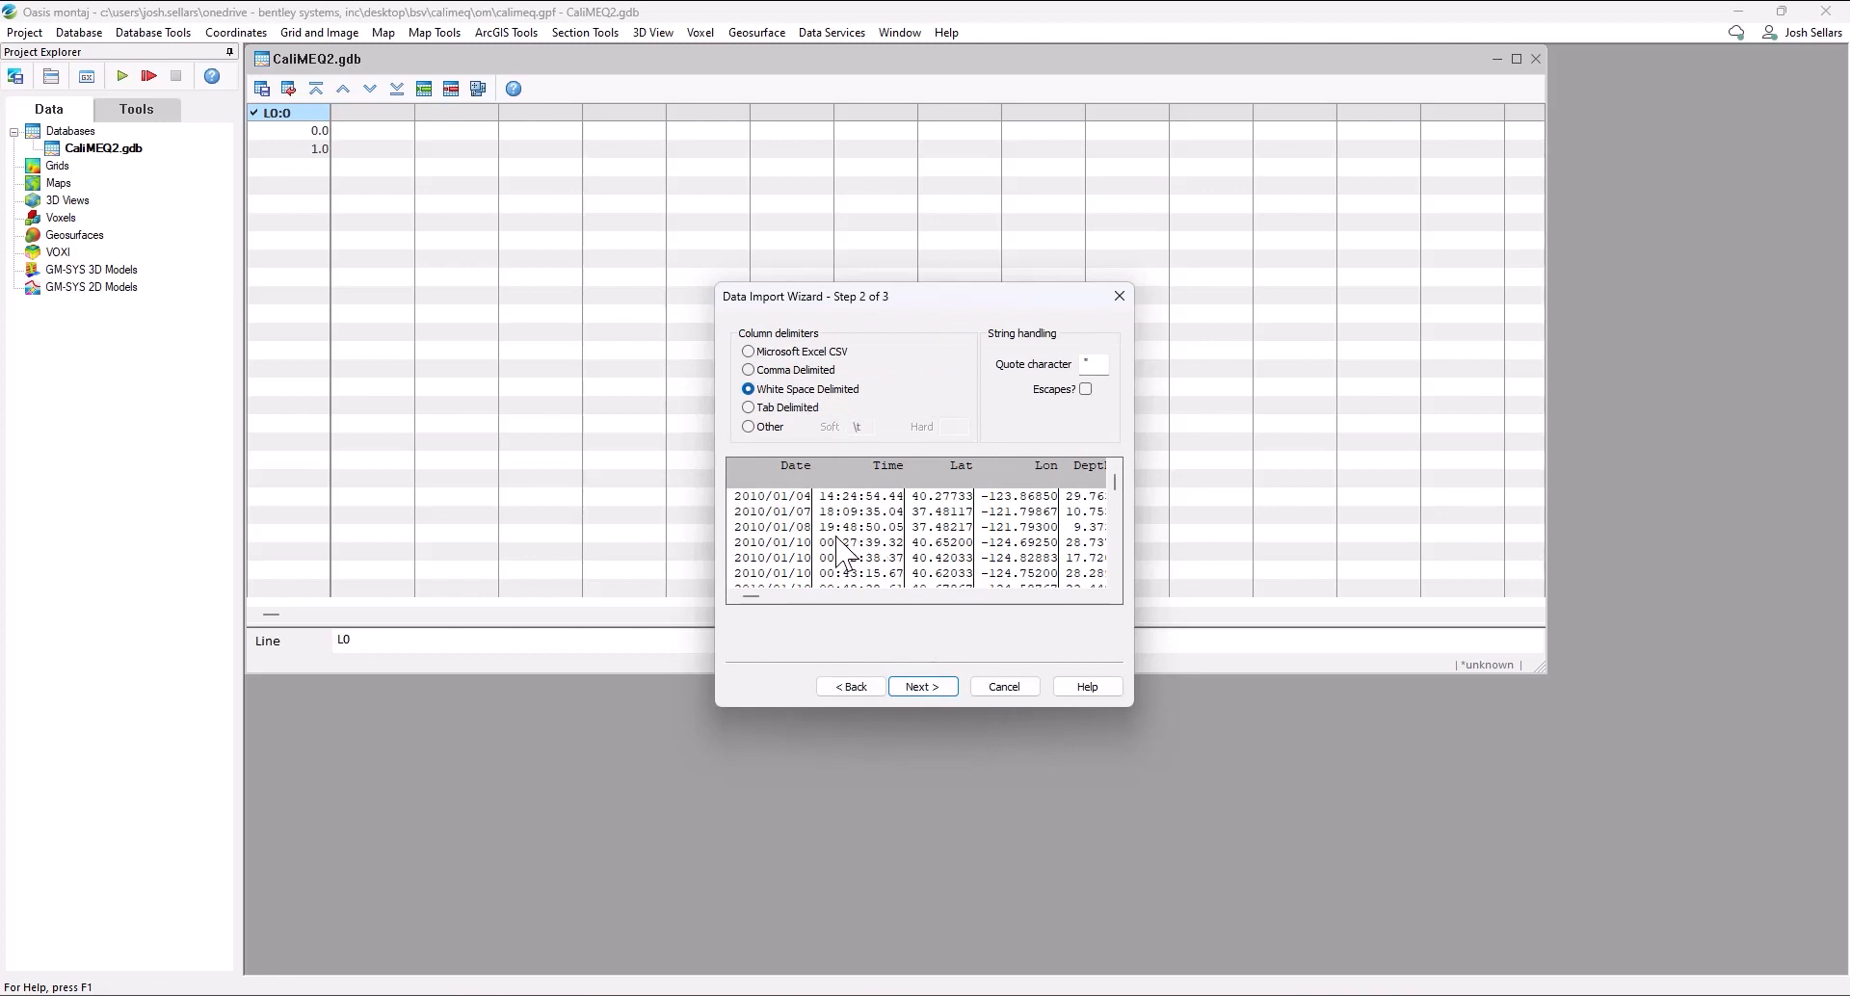
click(910, 684)
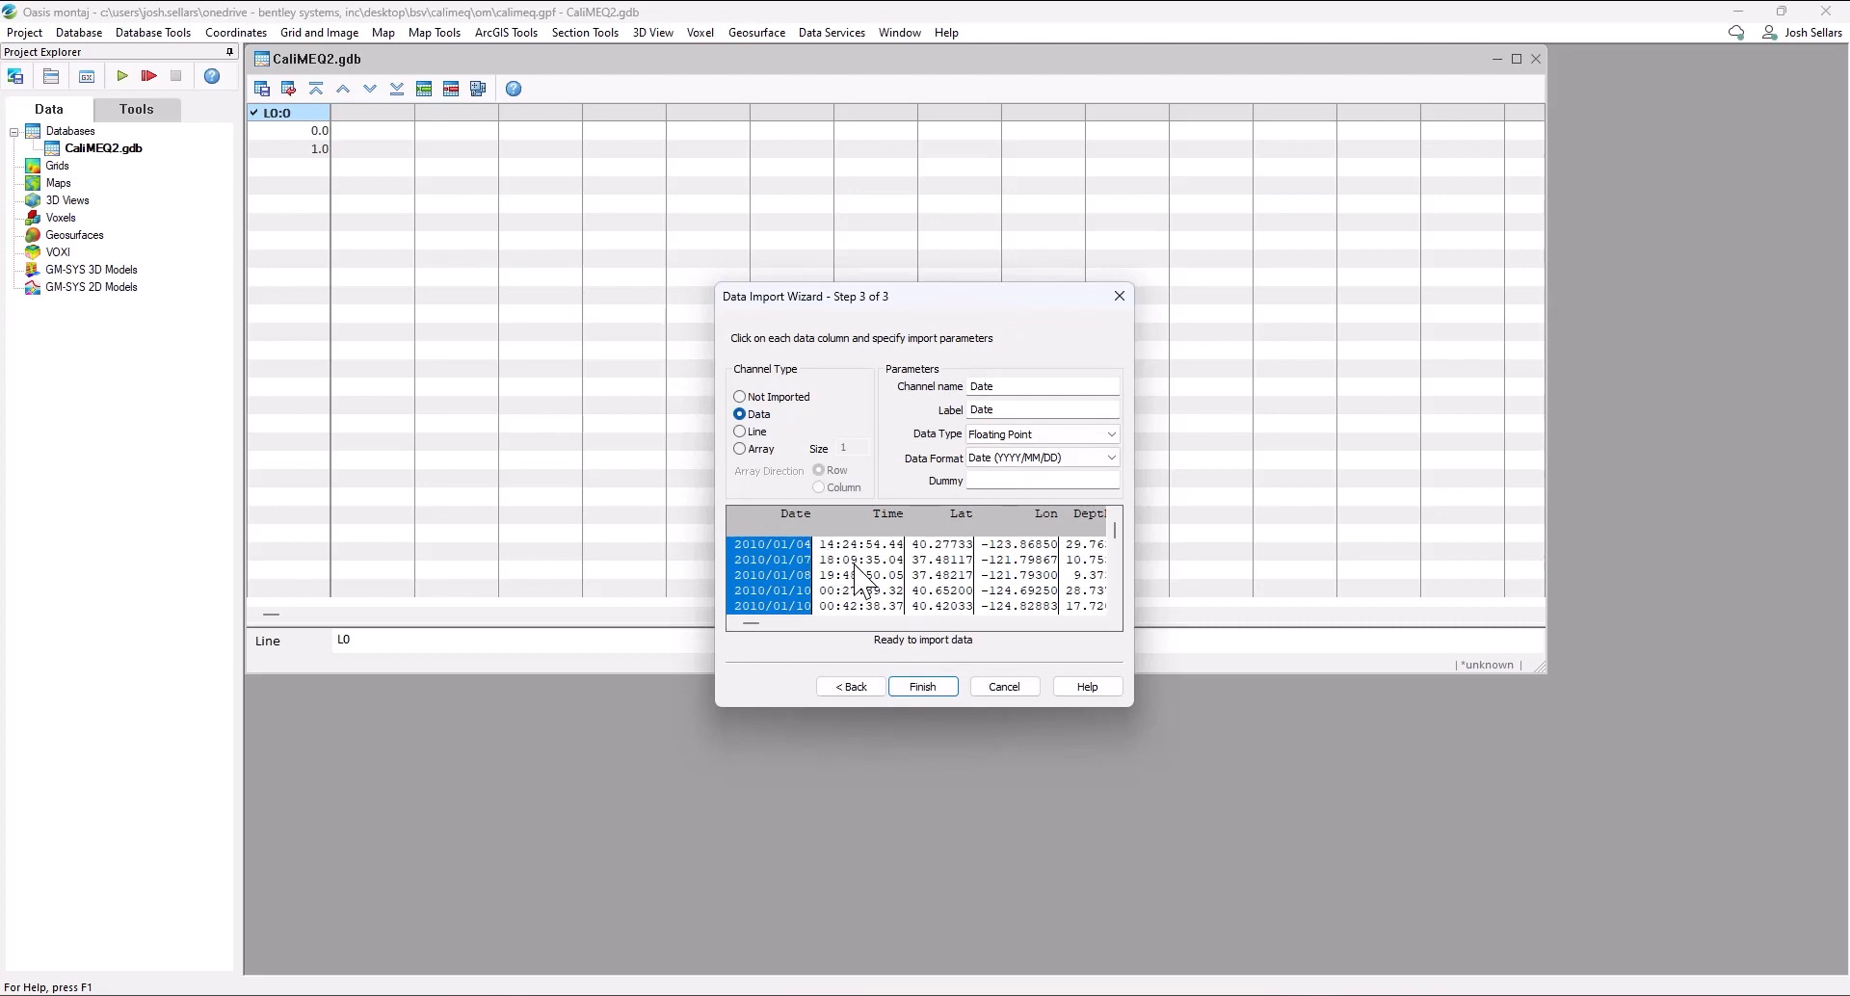
click(935, 686)
click(961, 600)
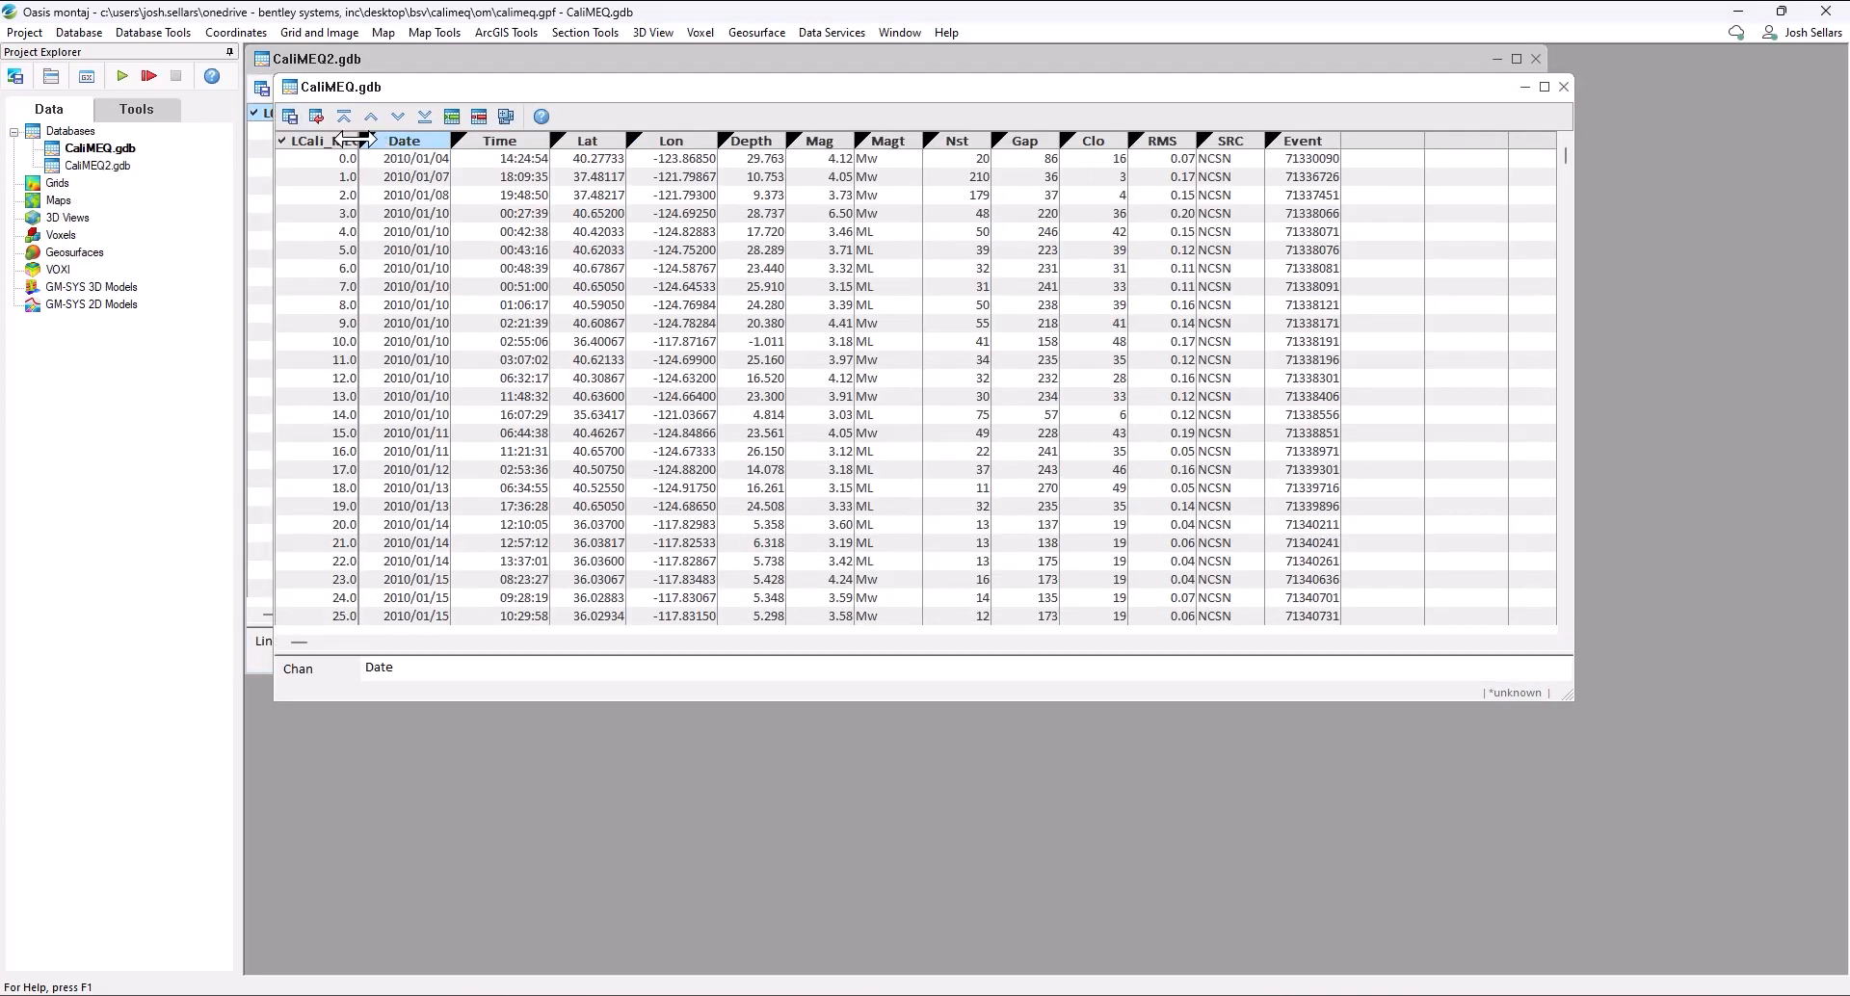
- Remove the protection from all channels in the CaliMEQ.gdb database
right_click(415, 144)
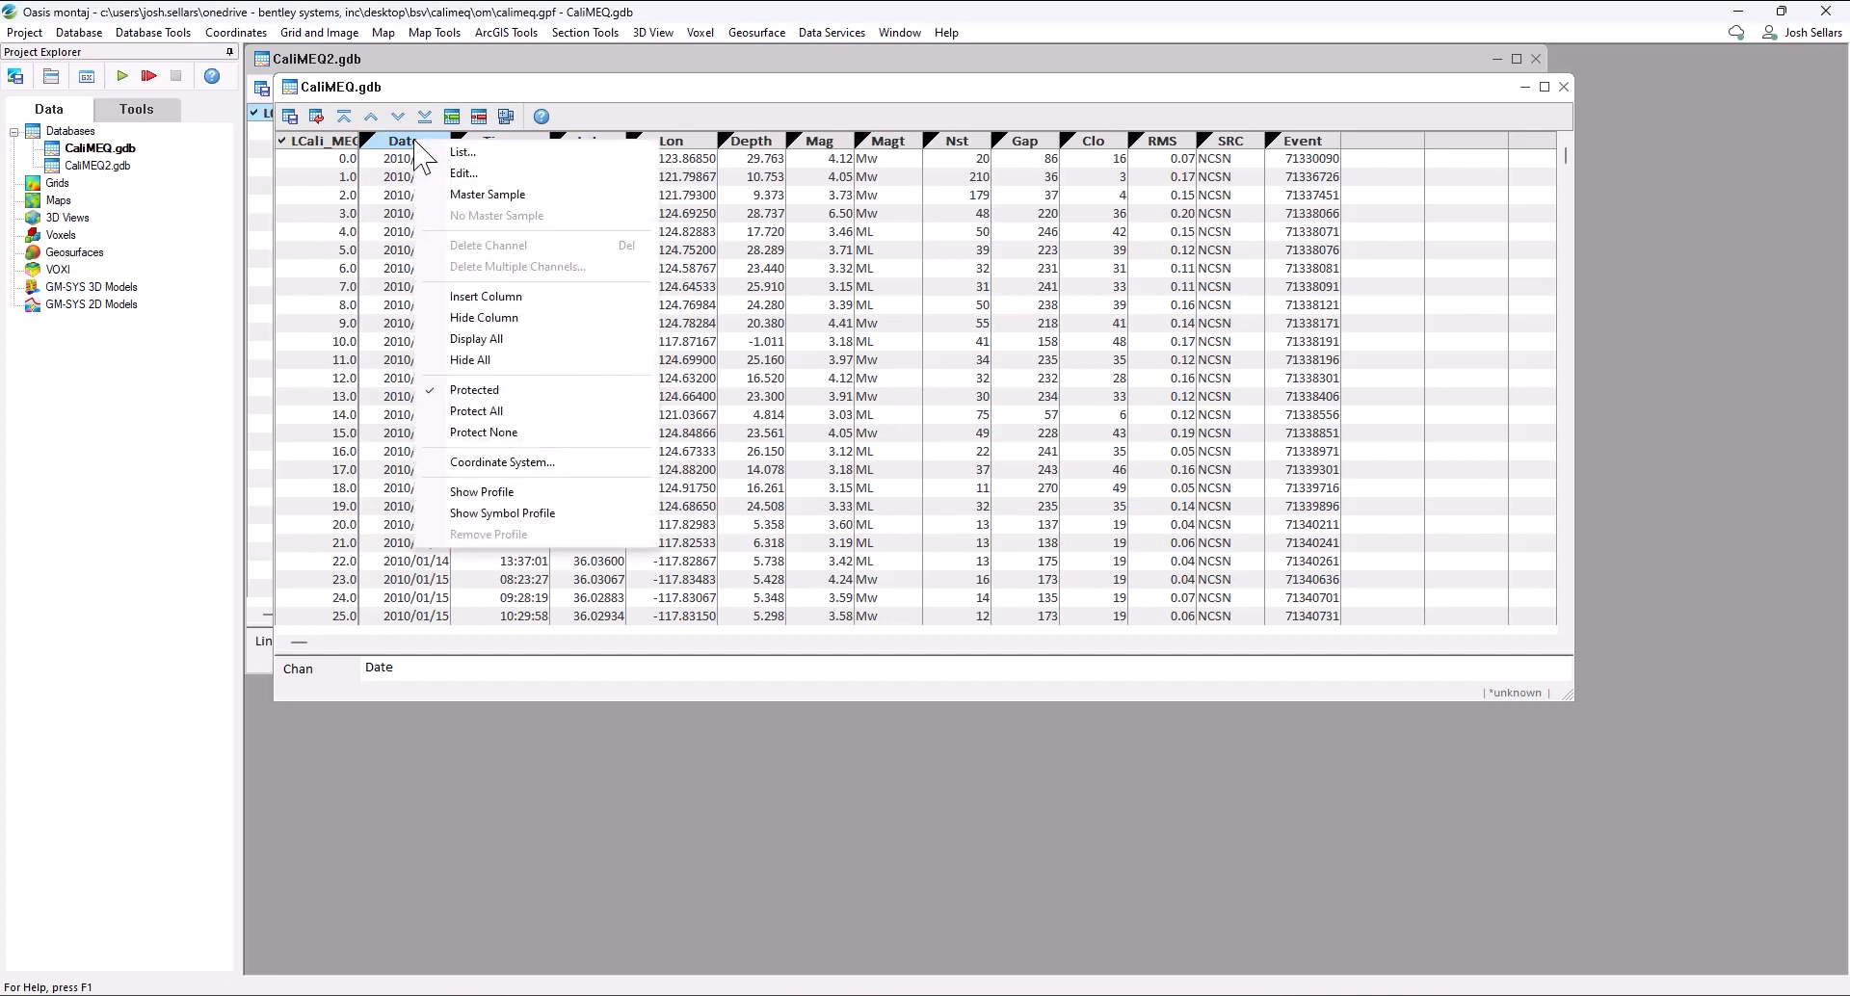
click(494, 435)
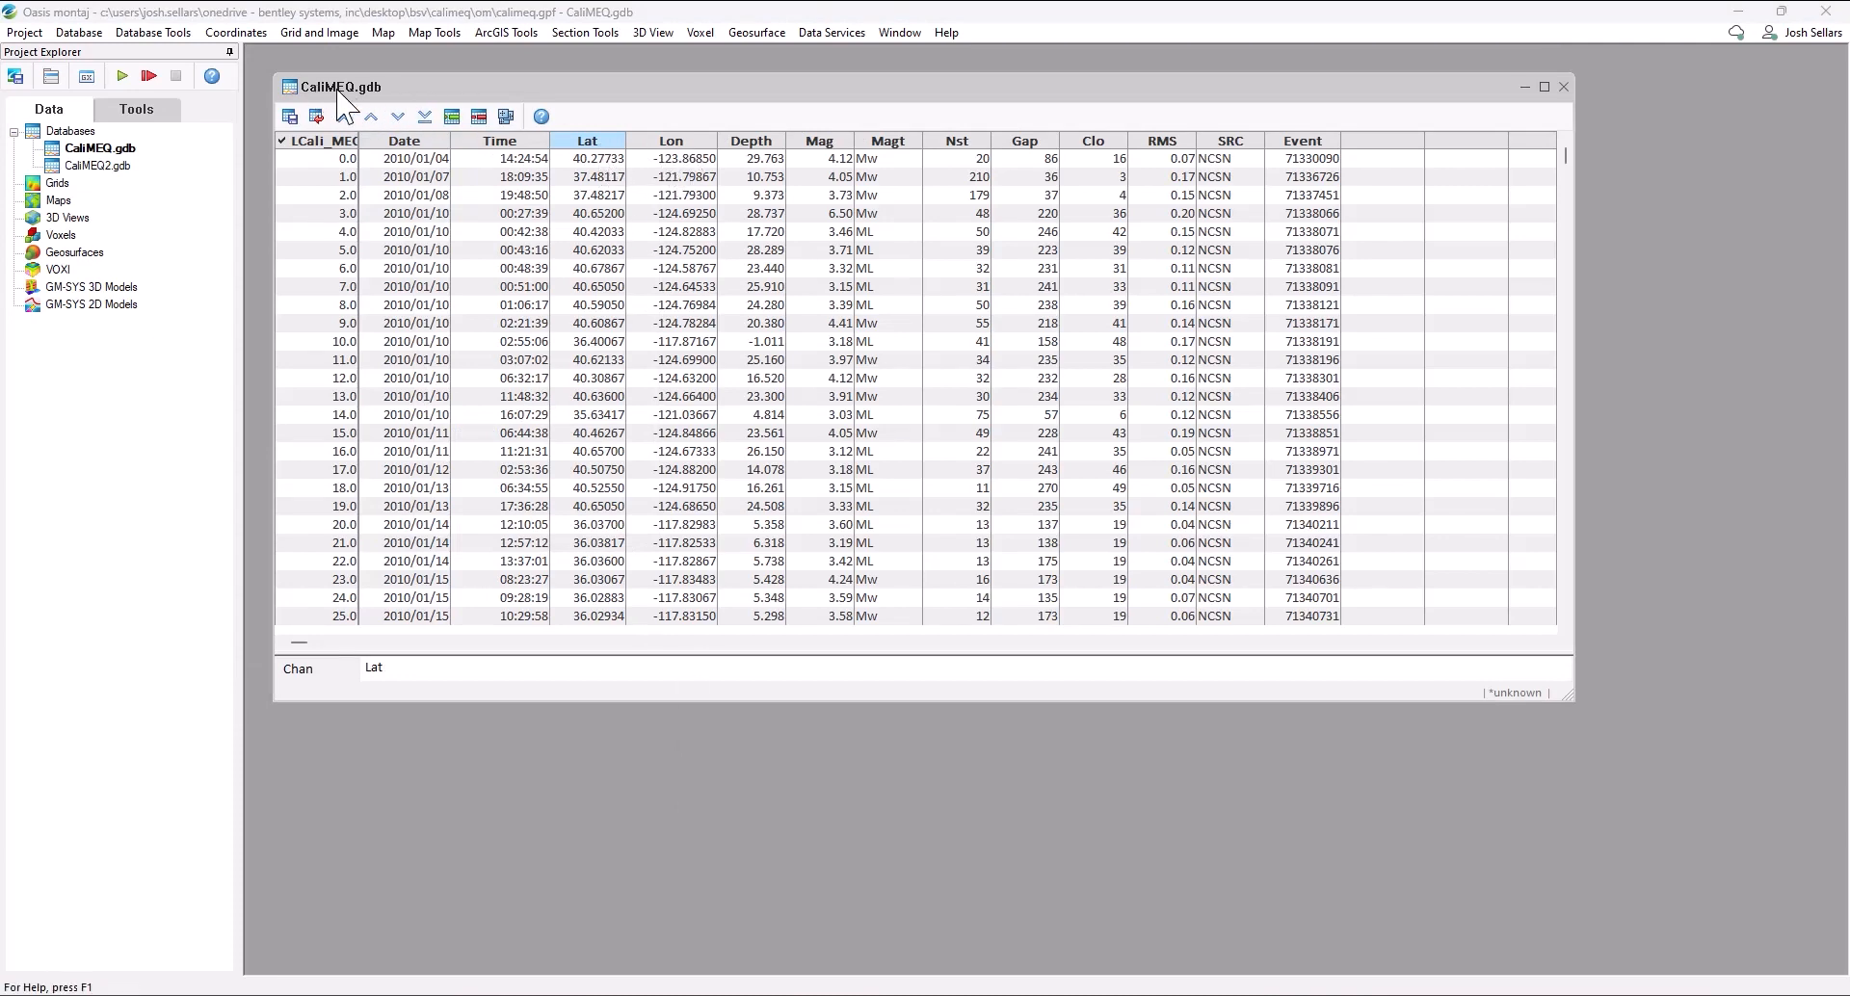
- Set the coordinate system of the Lon (X) and Lat (Y) channels to WGS 84 and make them the current X,Y
click(236, 32)
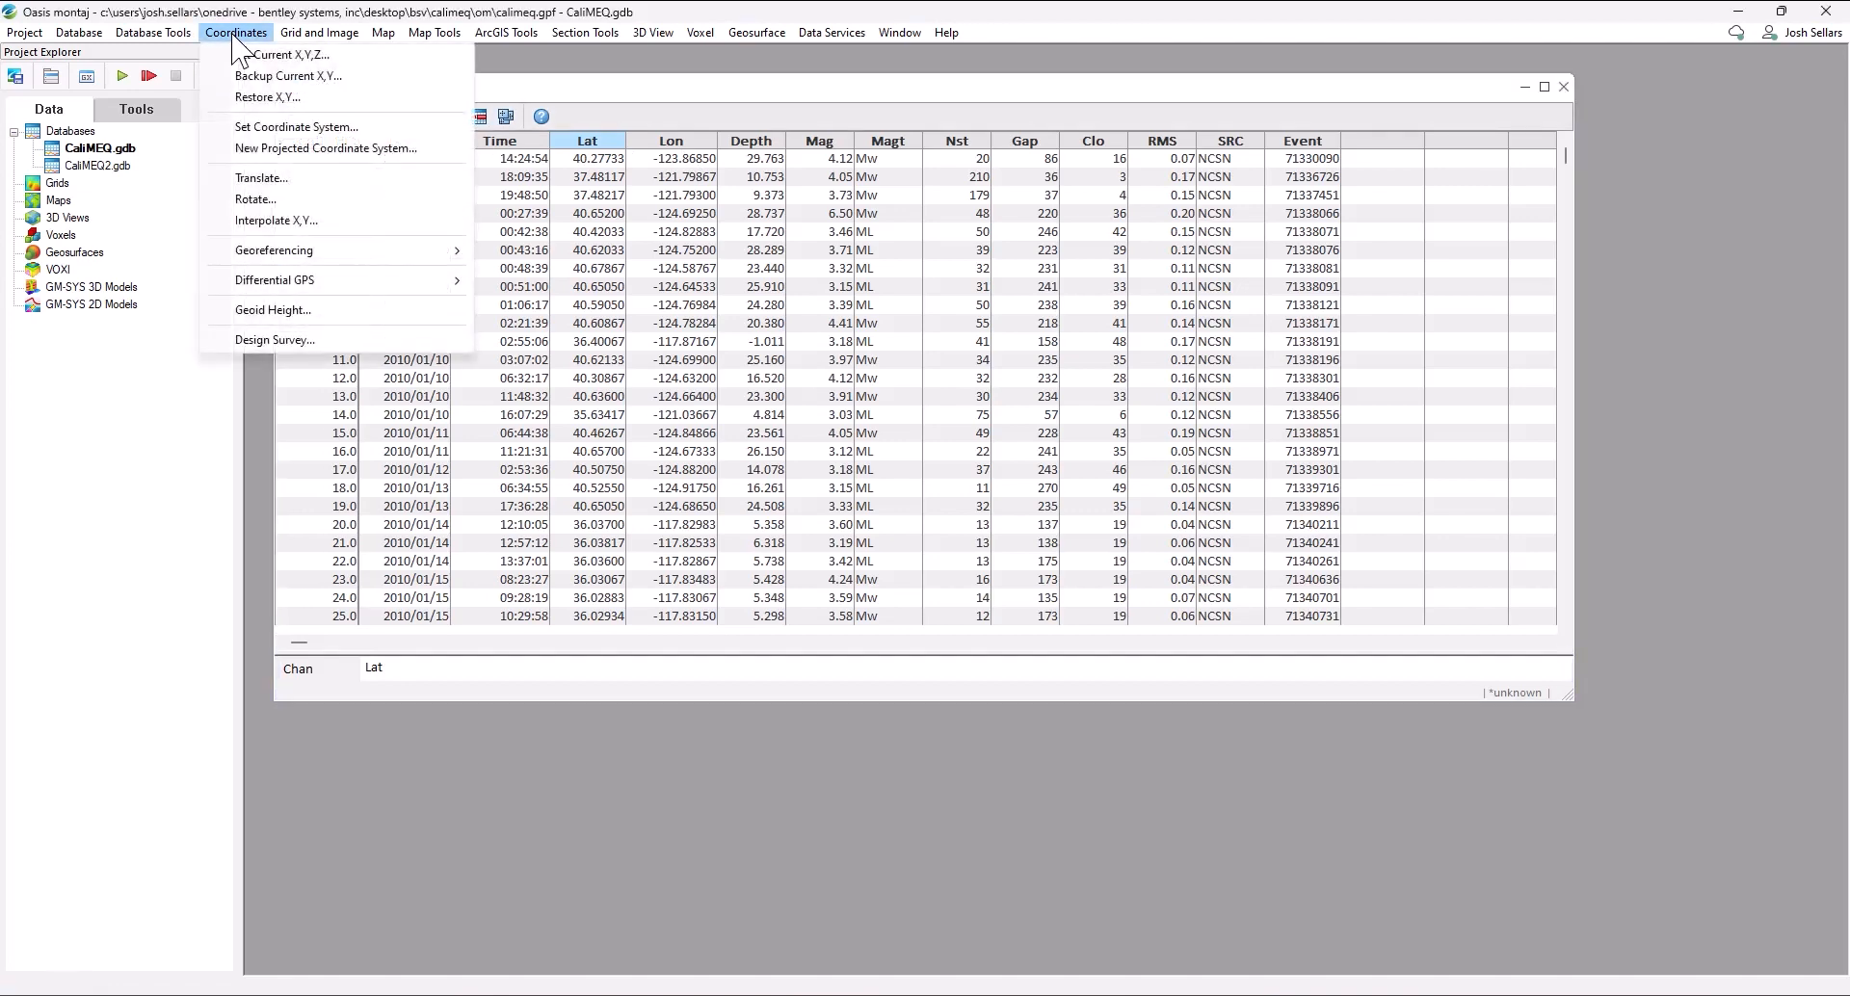
click(257, 128)
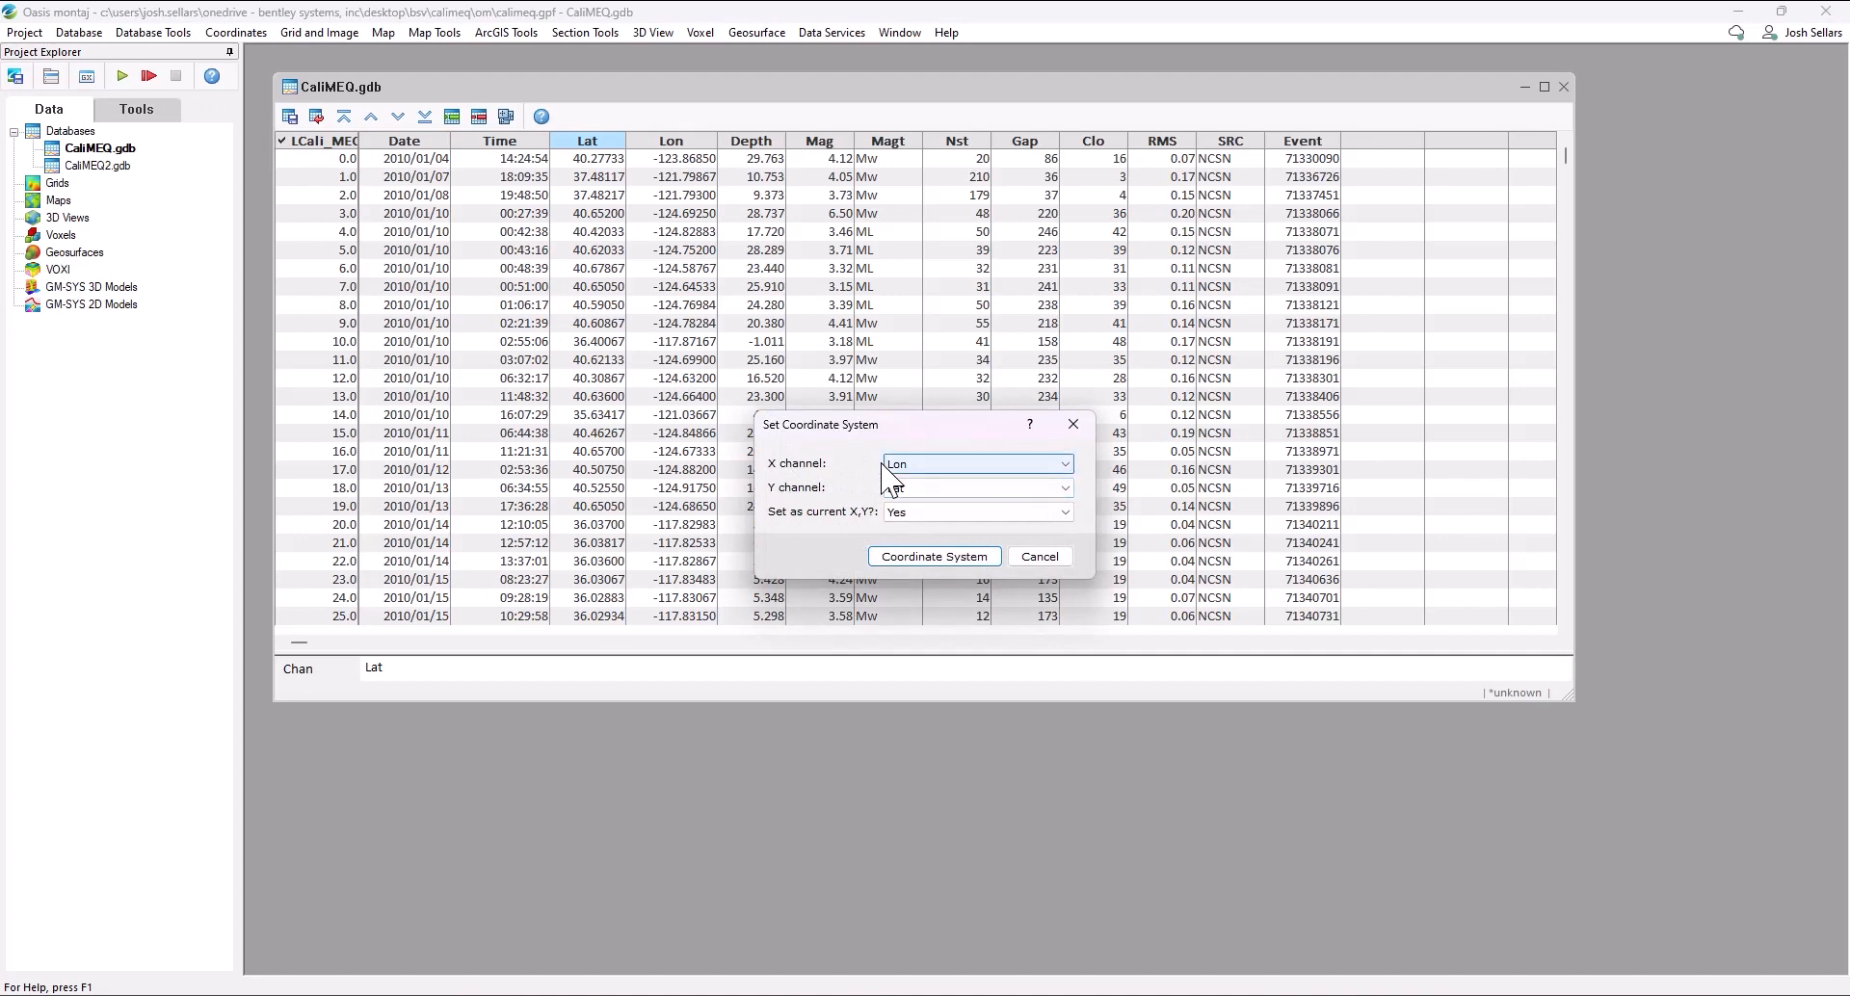
click(927, 561)
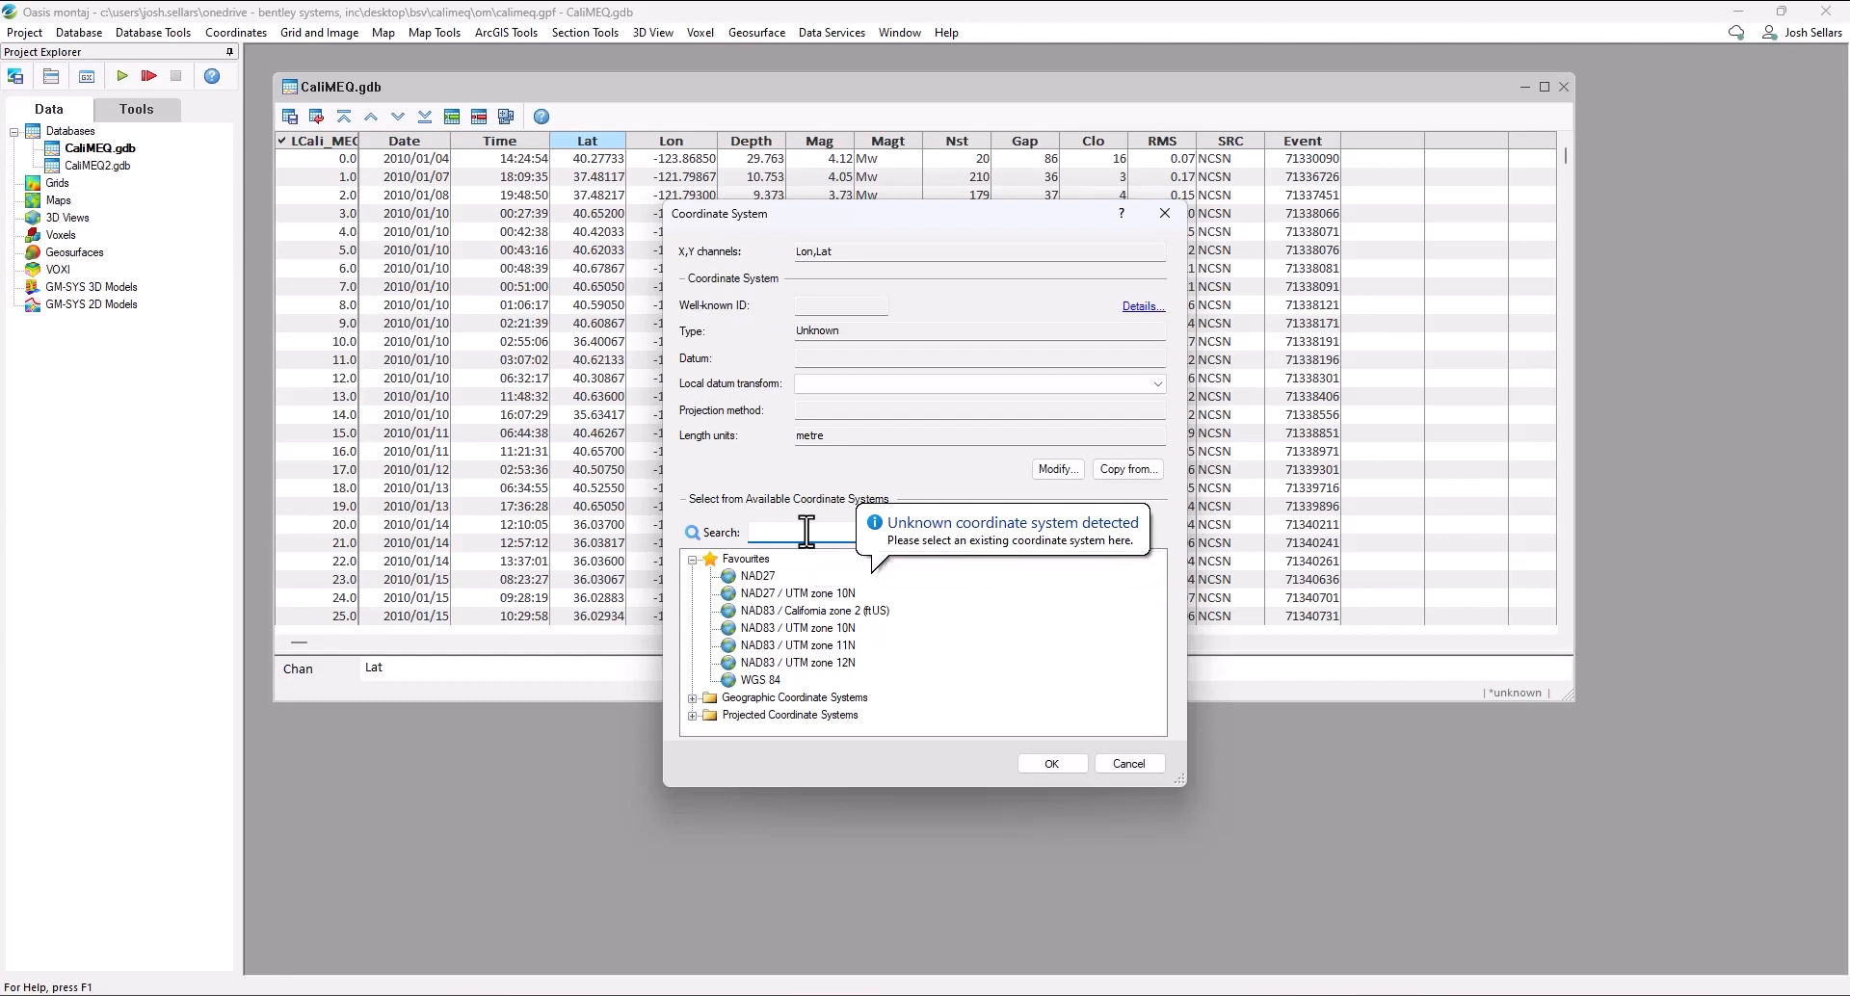
click(762, 680)
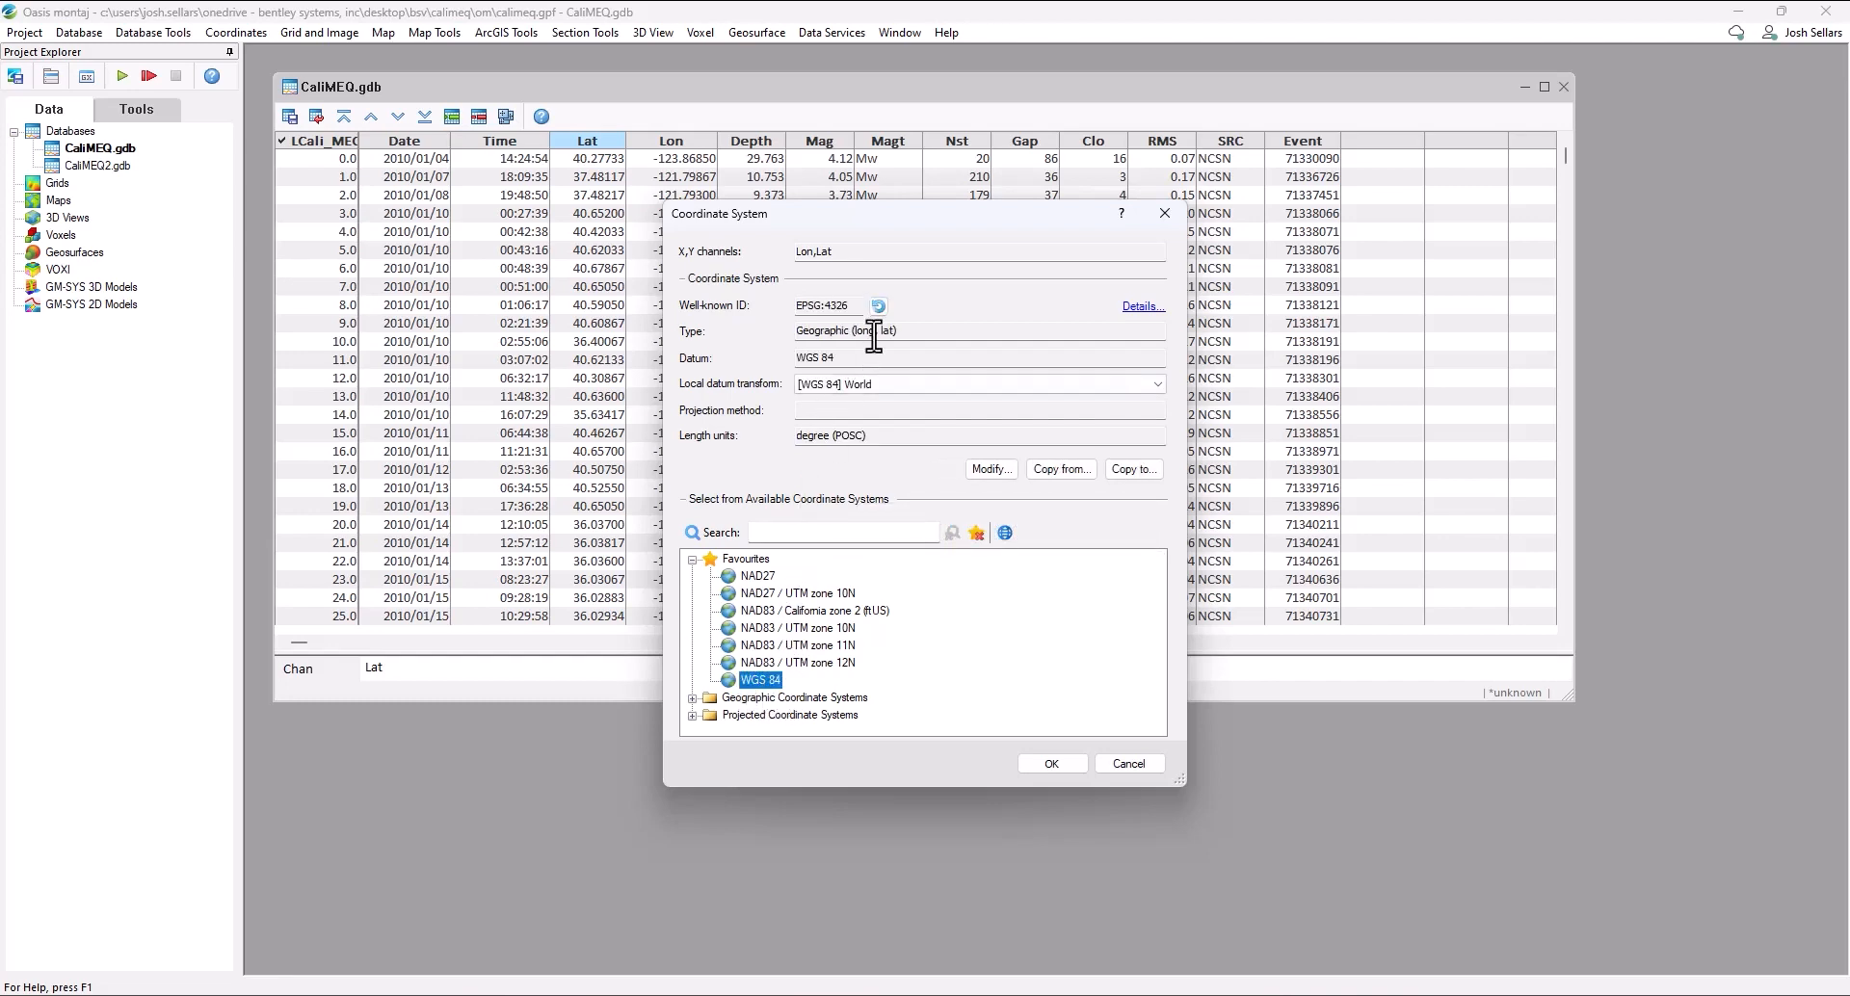
click(1044, 763)
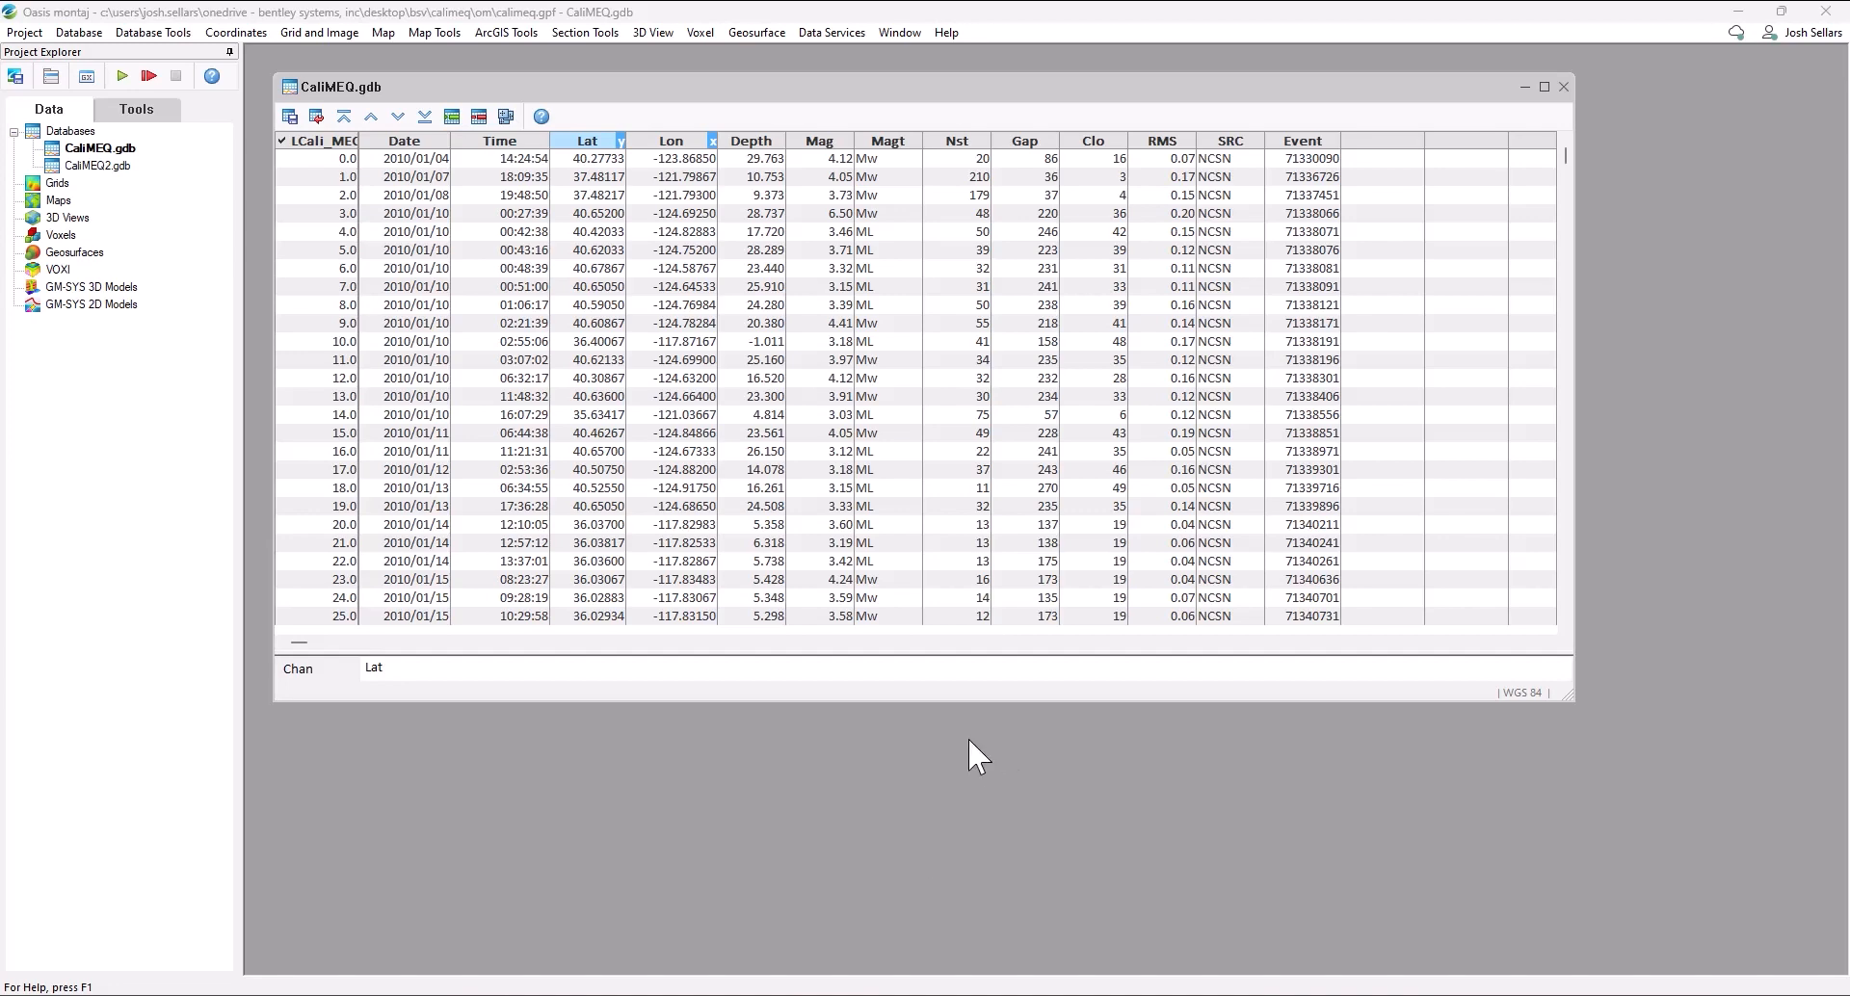
- Start a new projected coordinate system for all lines, using Lon and Lat in WGS 84 as the existing coordinates
click(225, 39)
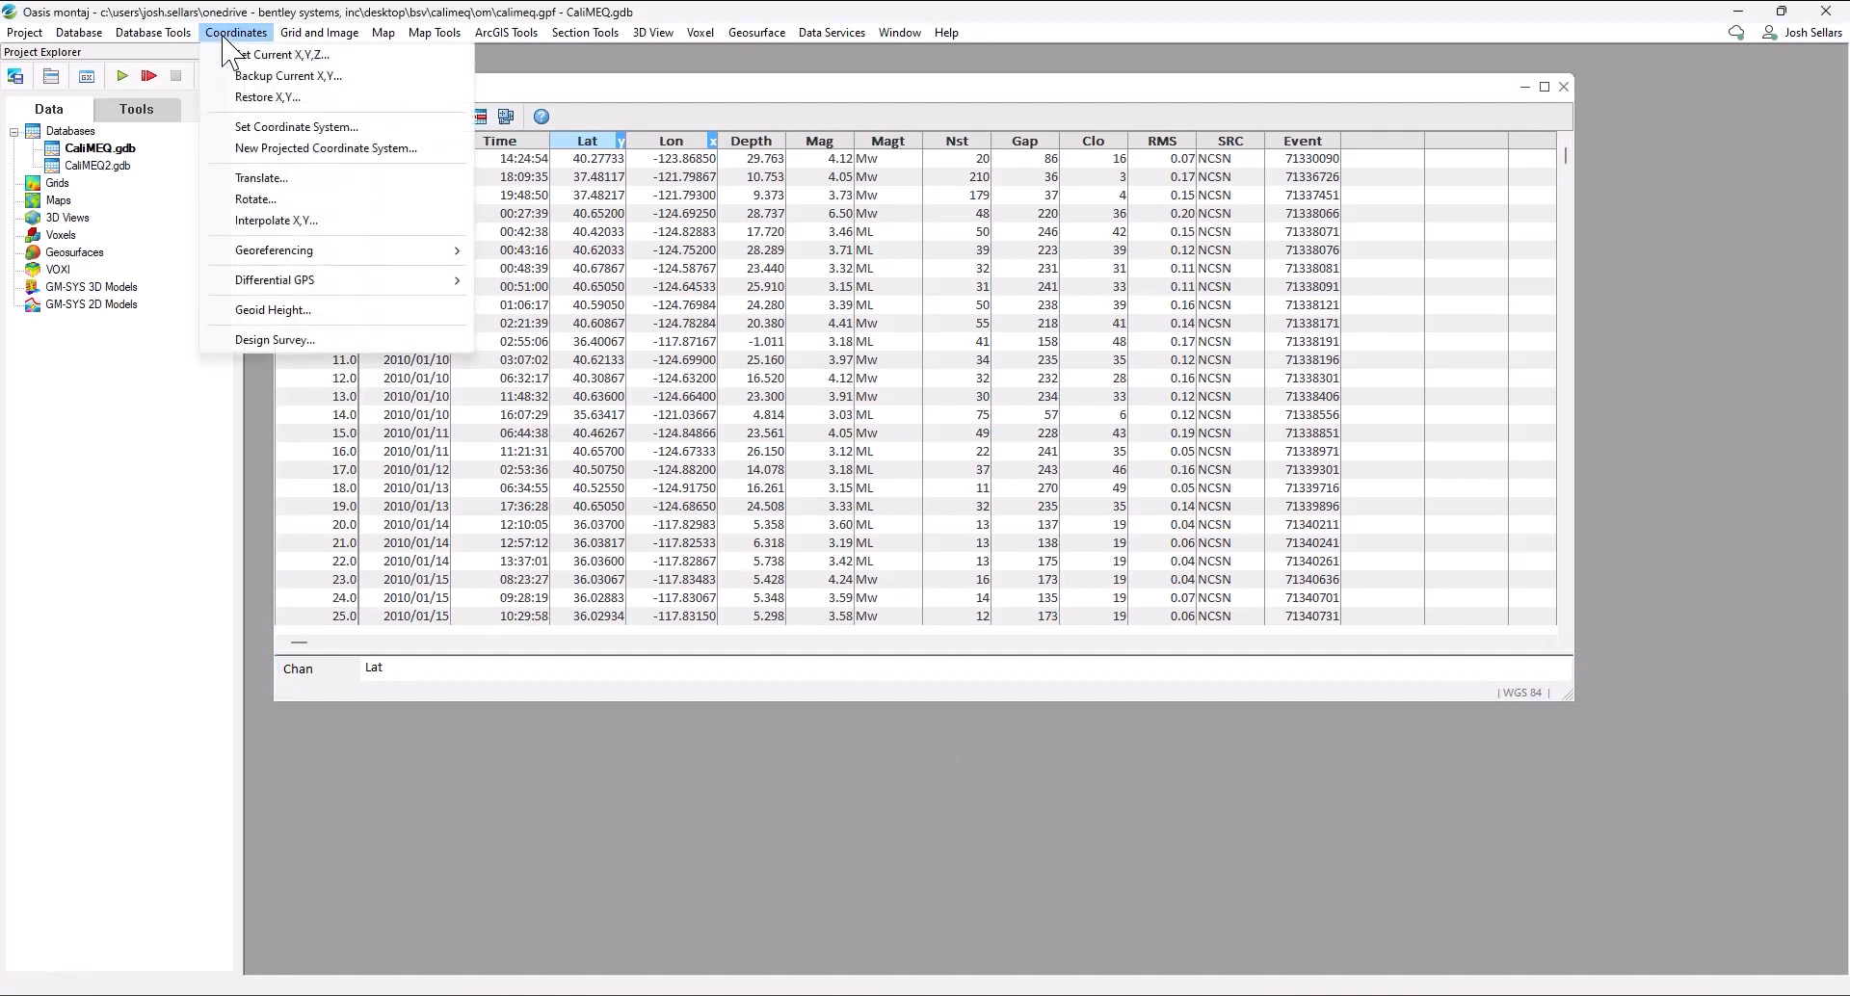
click(321, 179)
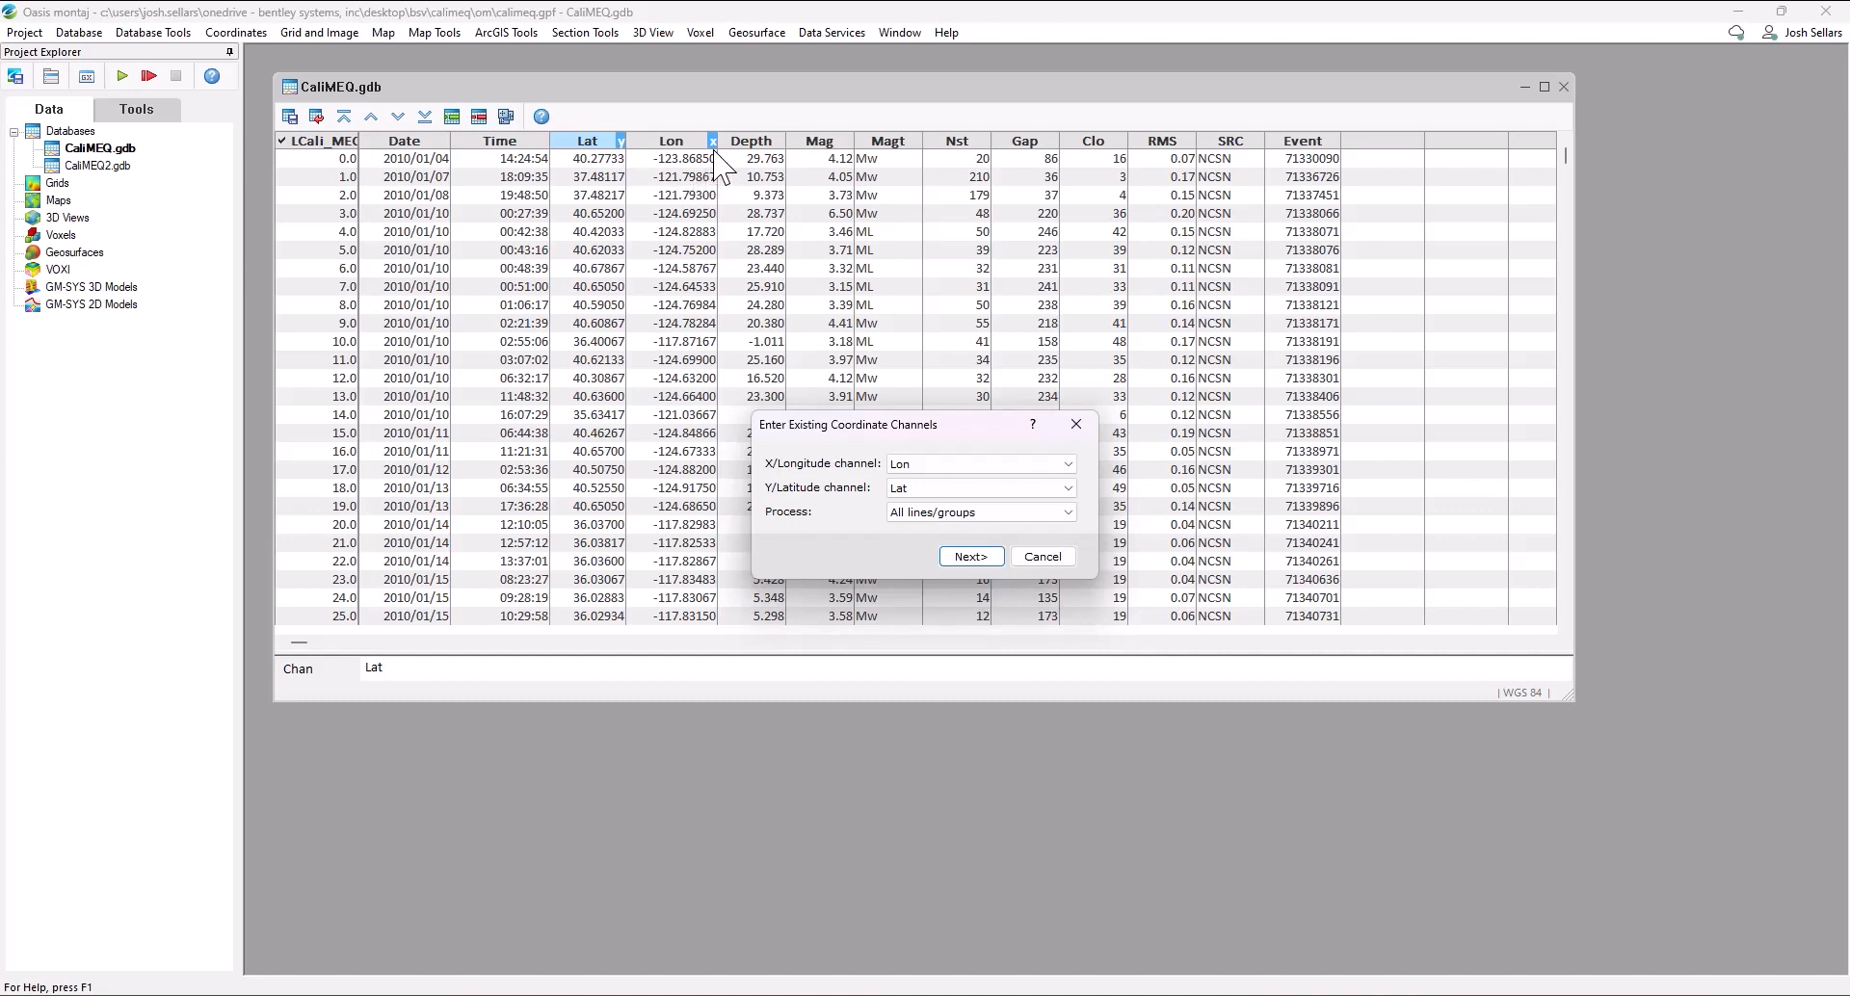
click(971, 556)
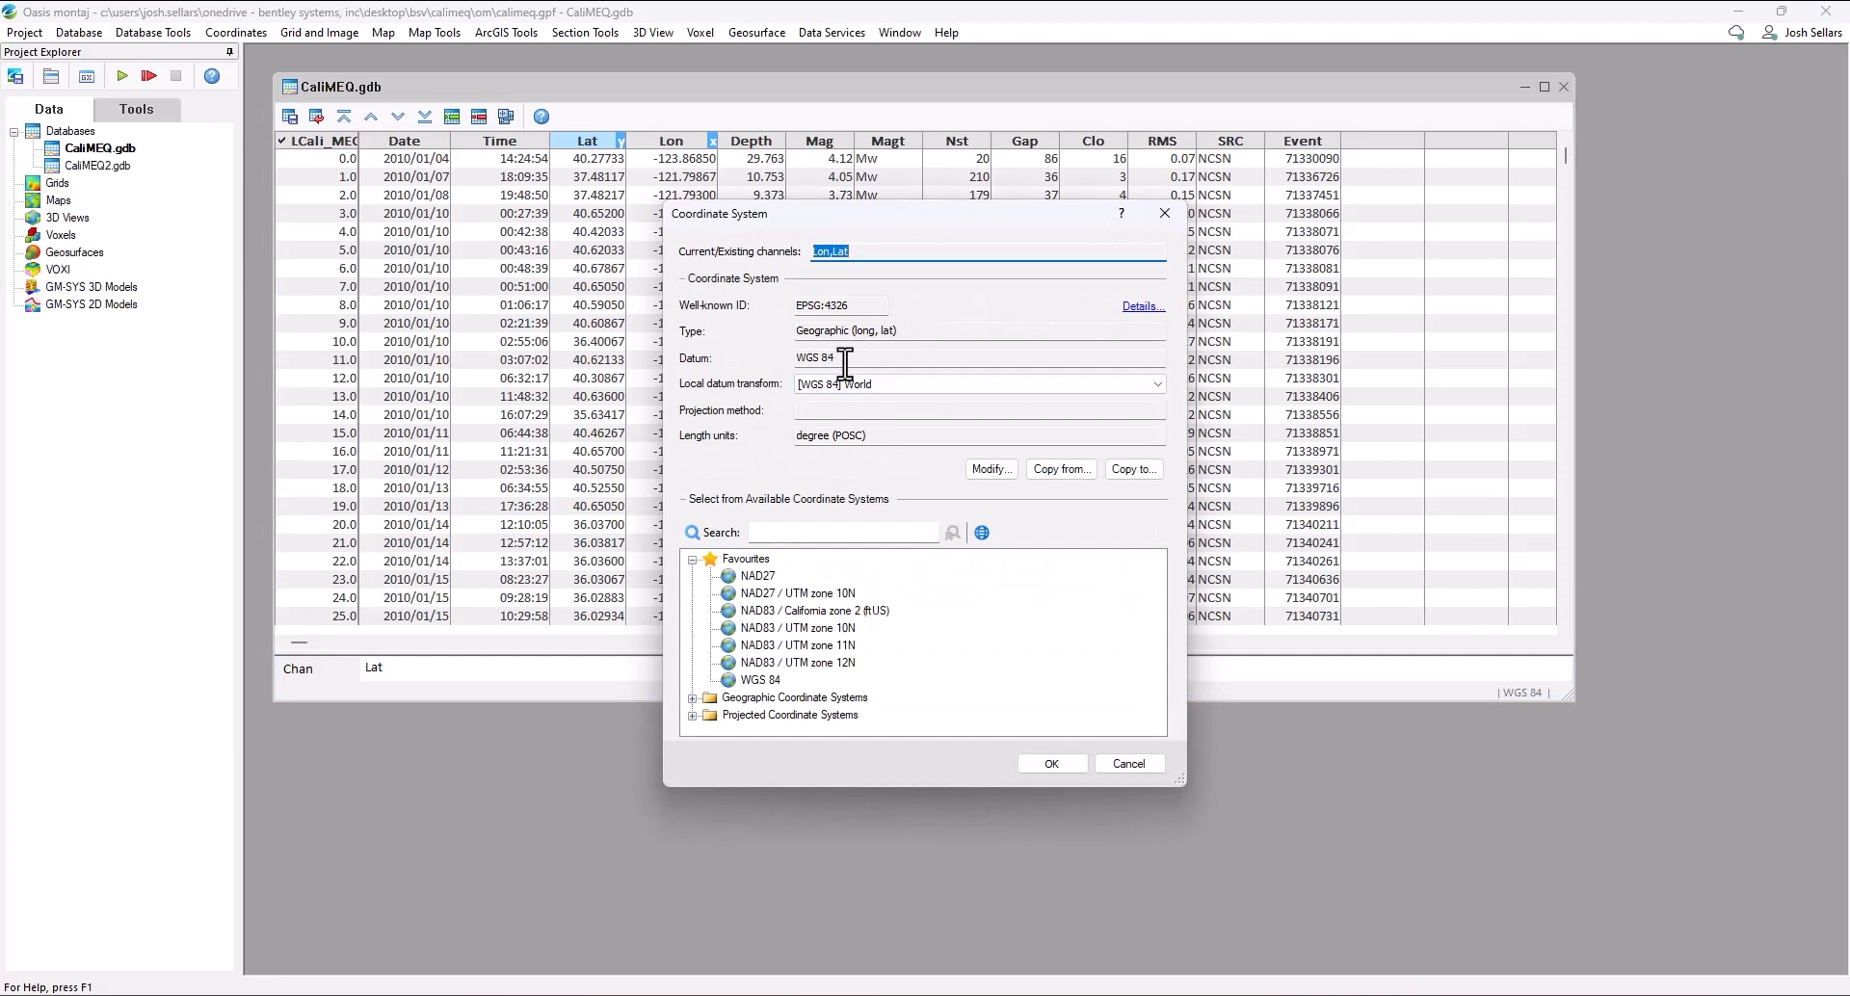
drag(839, 358, 792, 362)
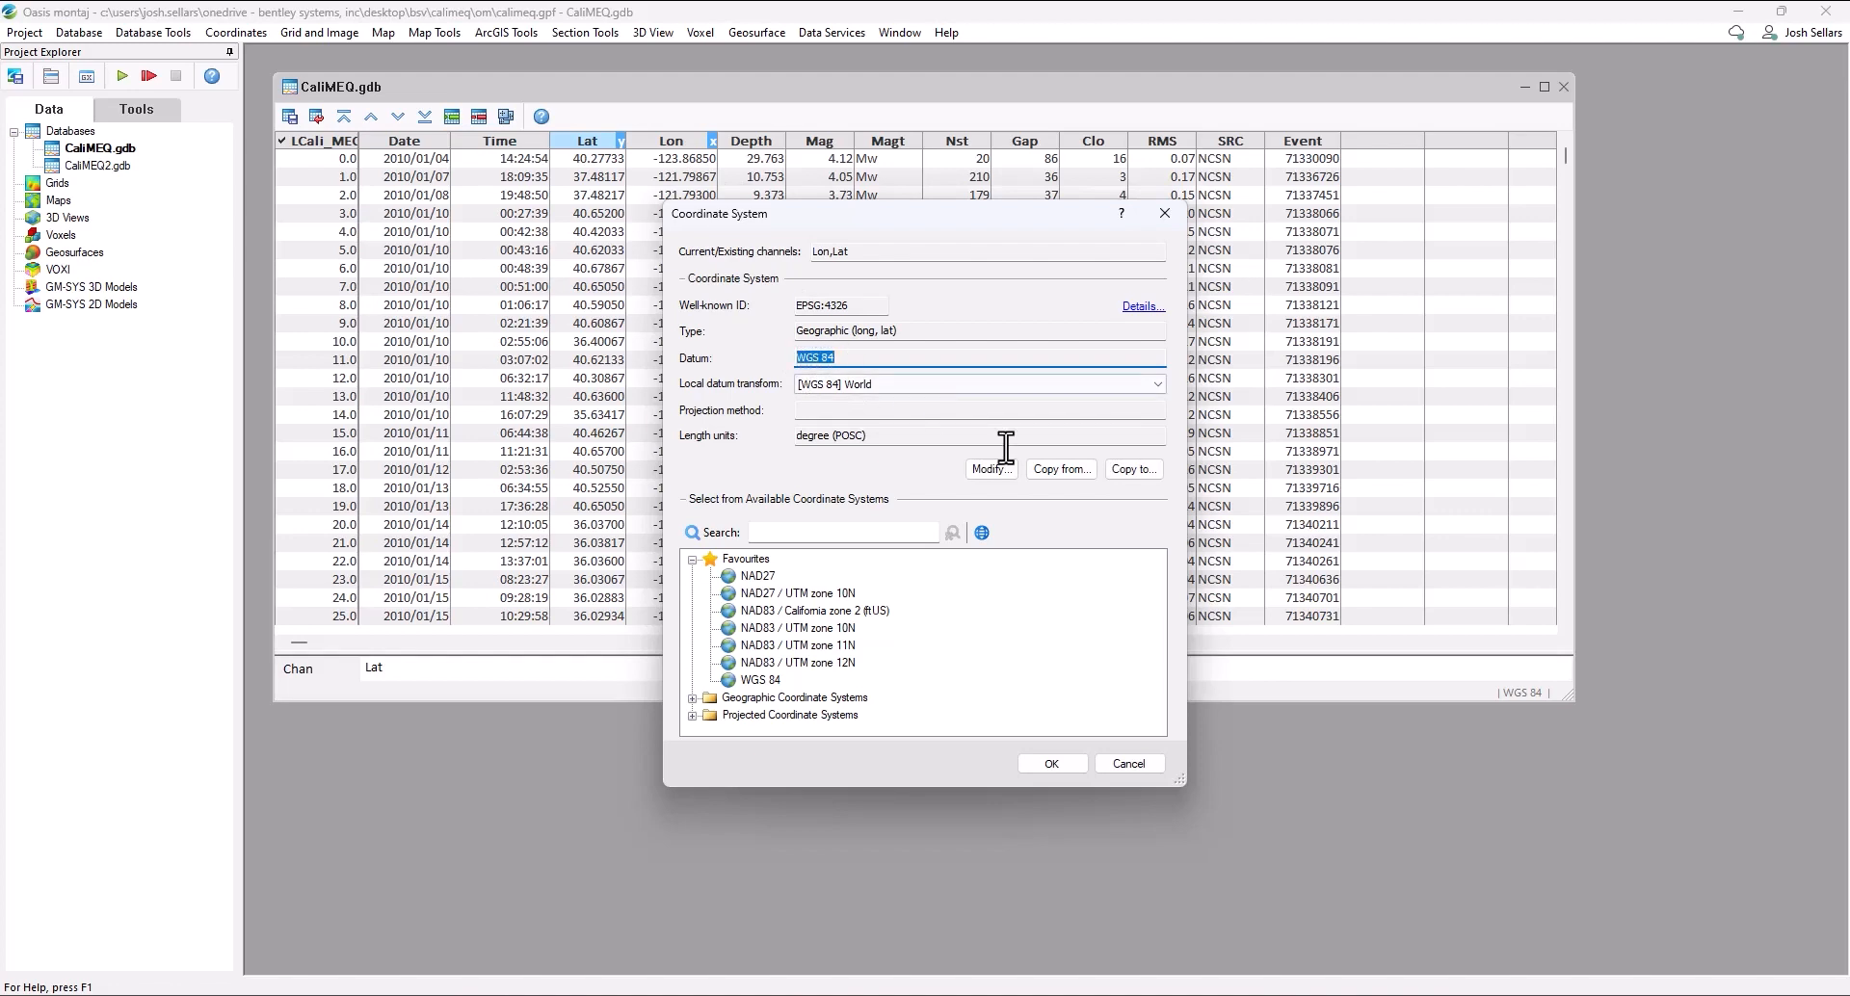
click(1544, 694)
click(1051, 763)
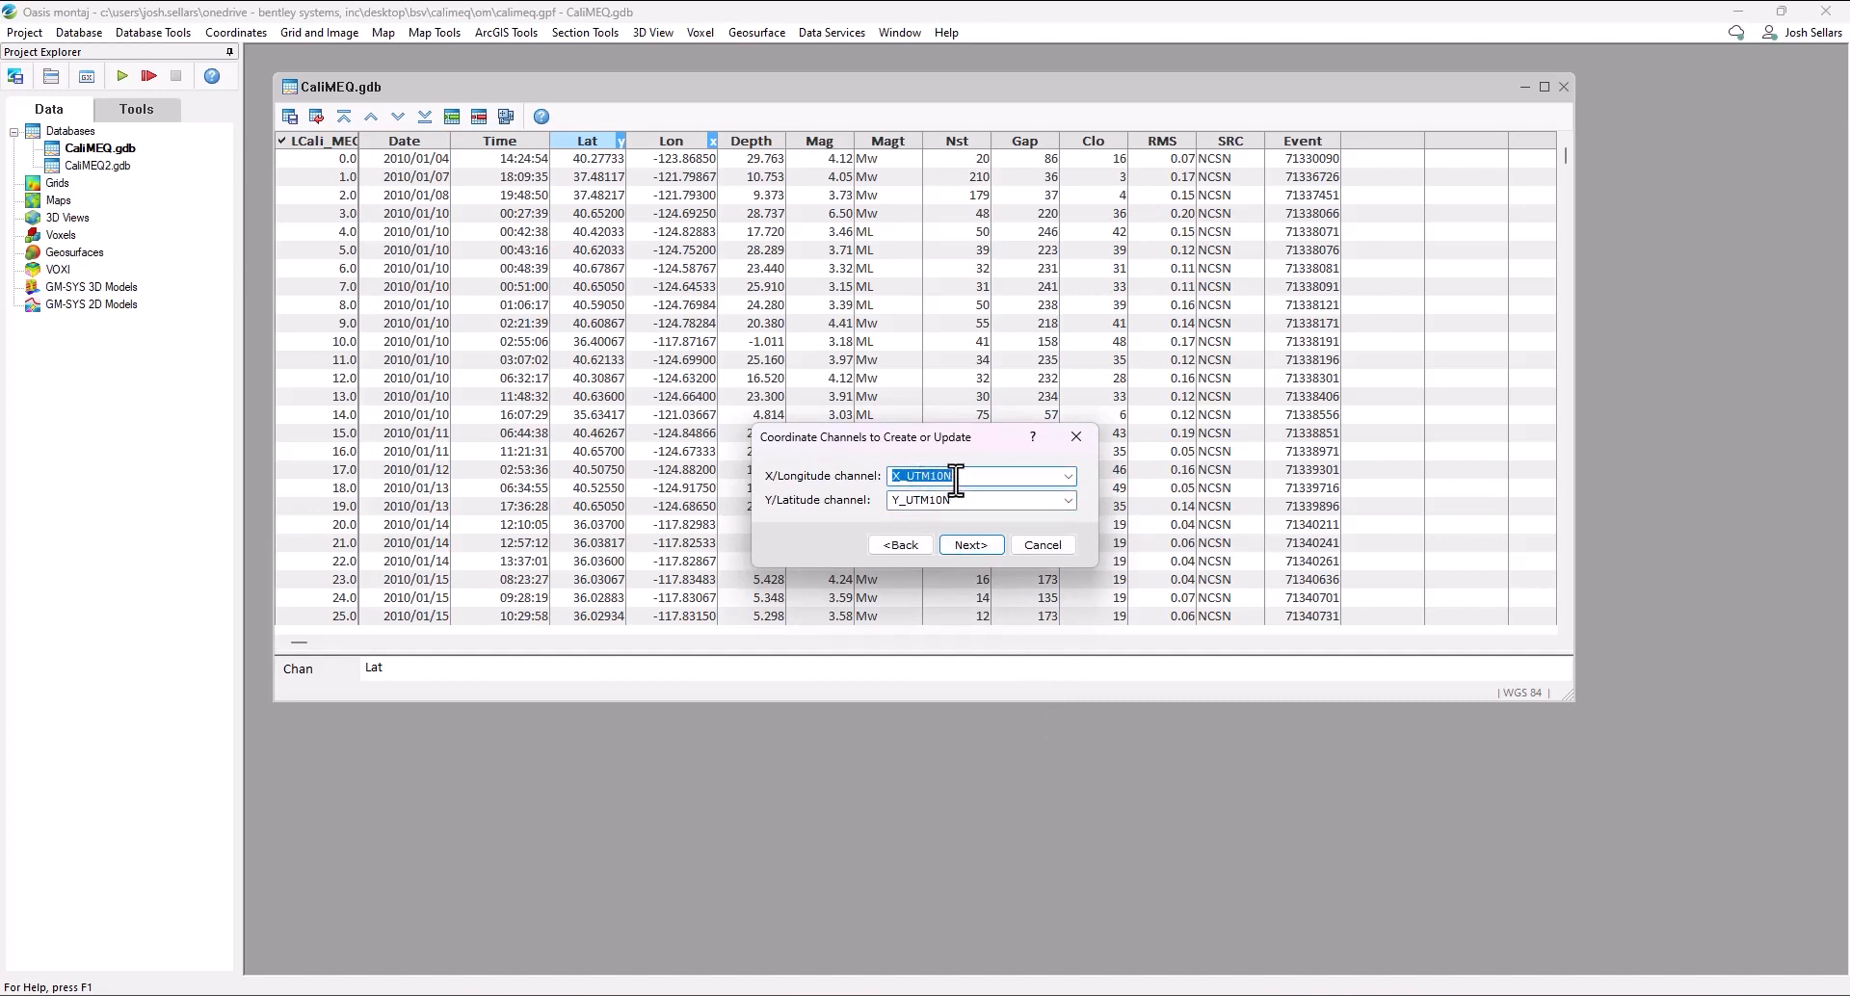
- Create the destination channels X_UTM10N and Y_UTM10N in NAD83 / UTM zone 10N and widen the Y_UTM10N column slightly
key(Tab)
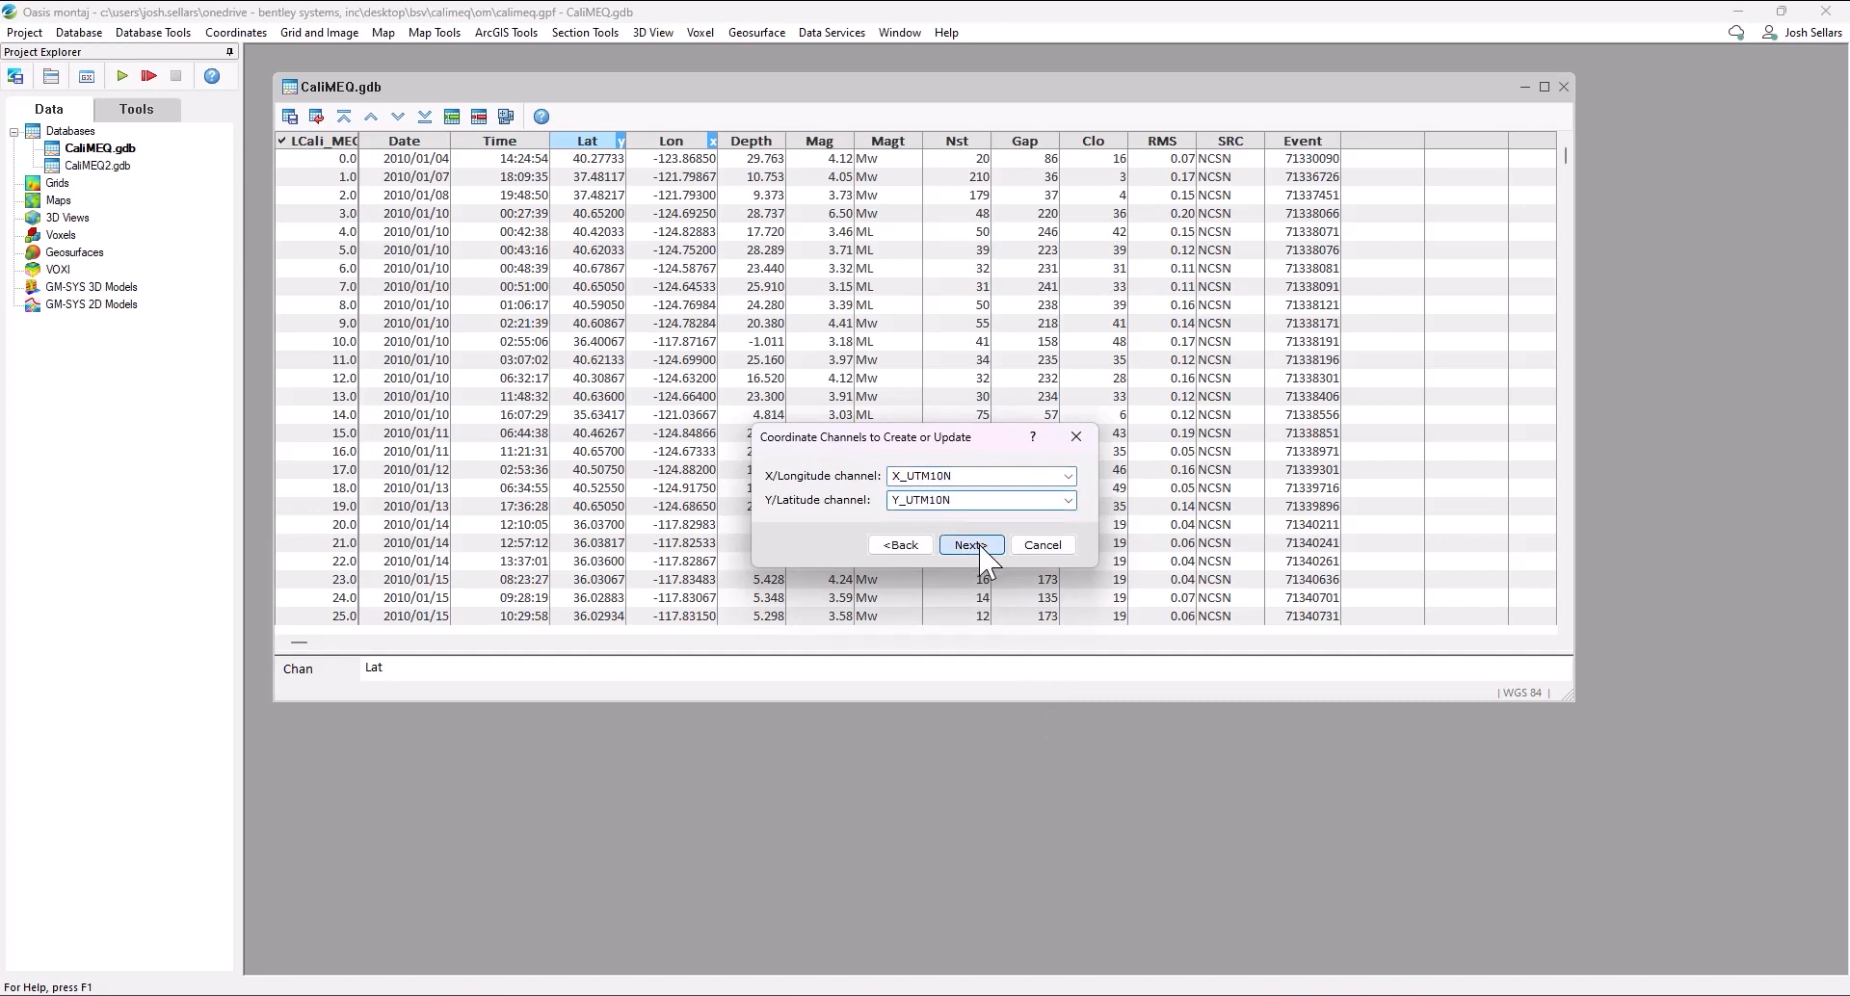
click(969, 546)
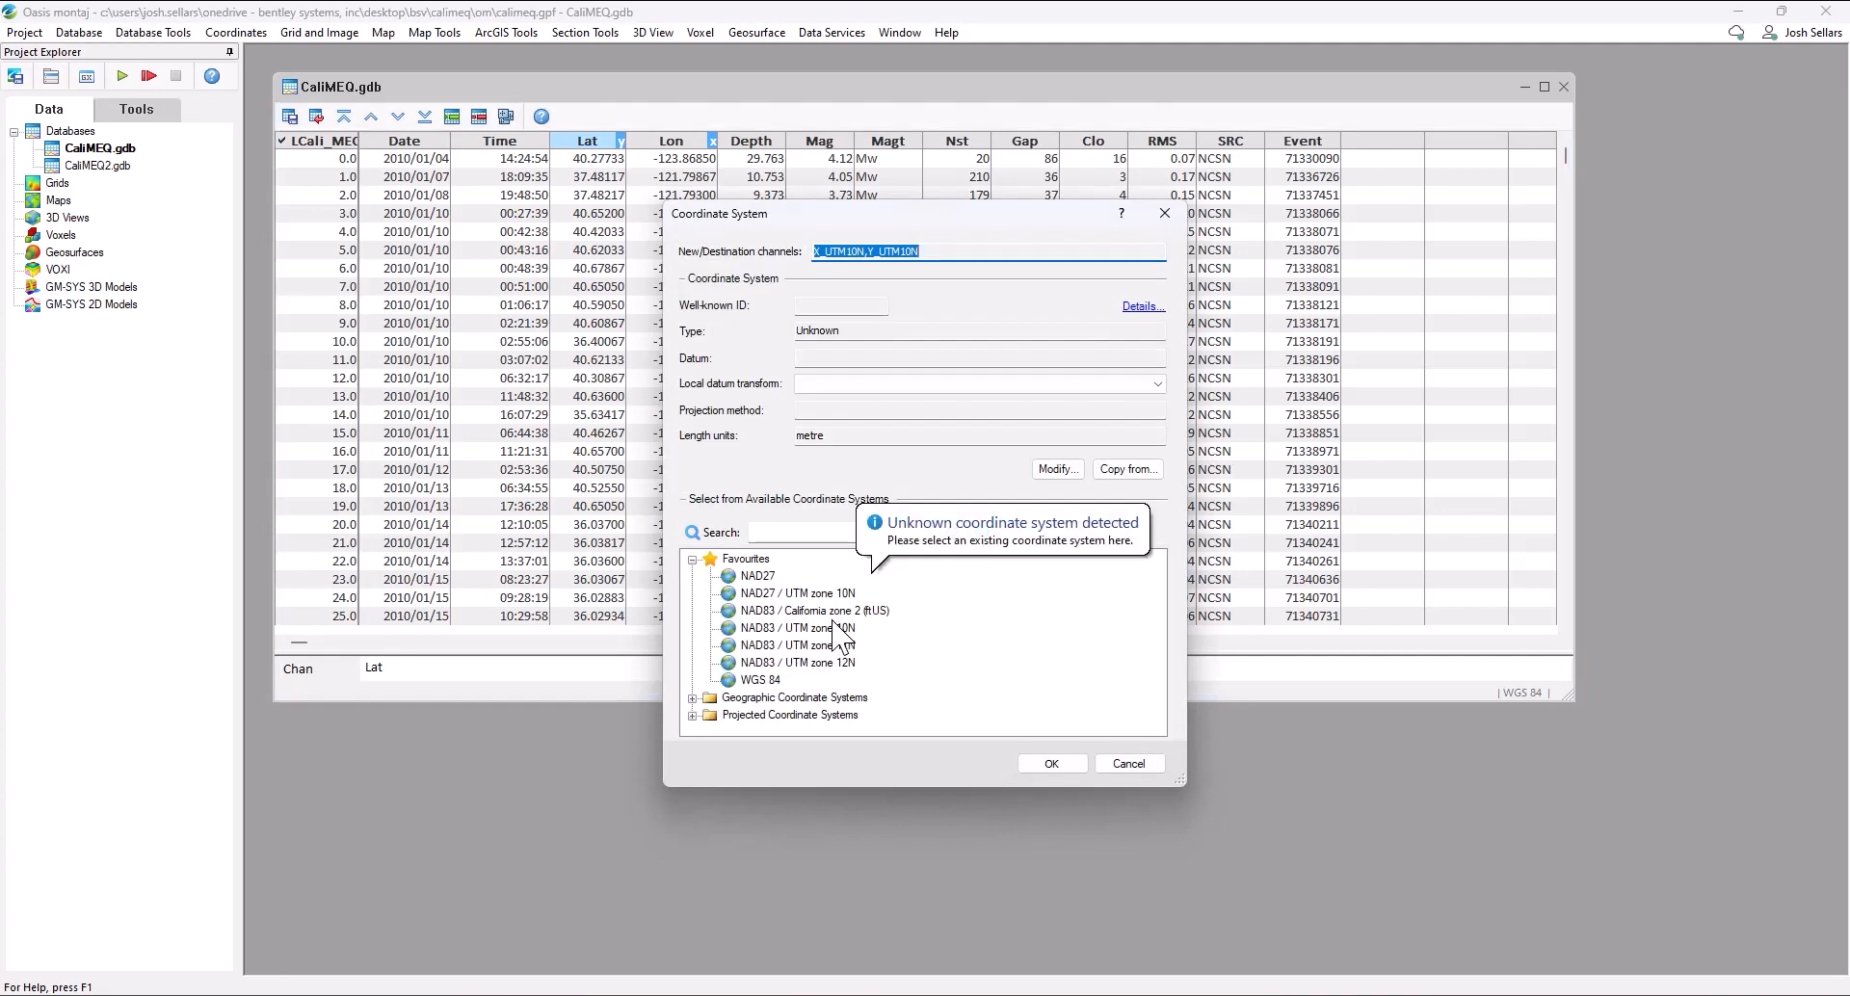
click(824, 629)
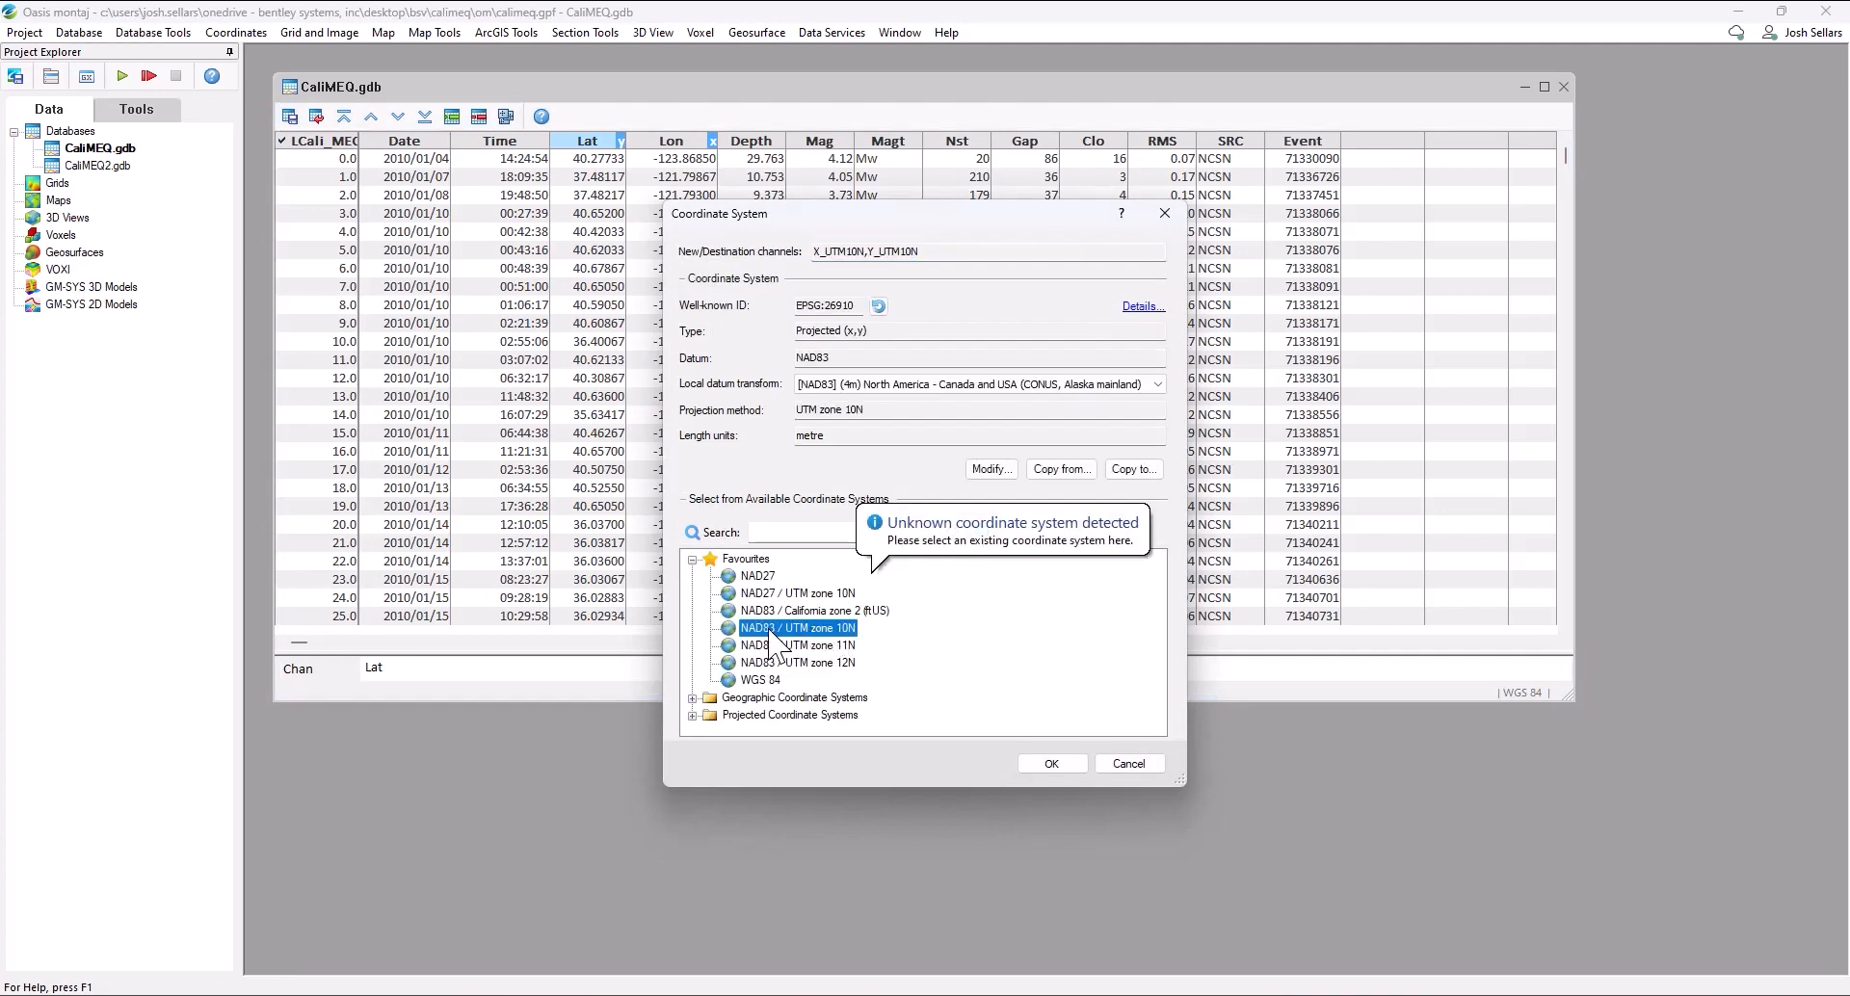
key(Return)
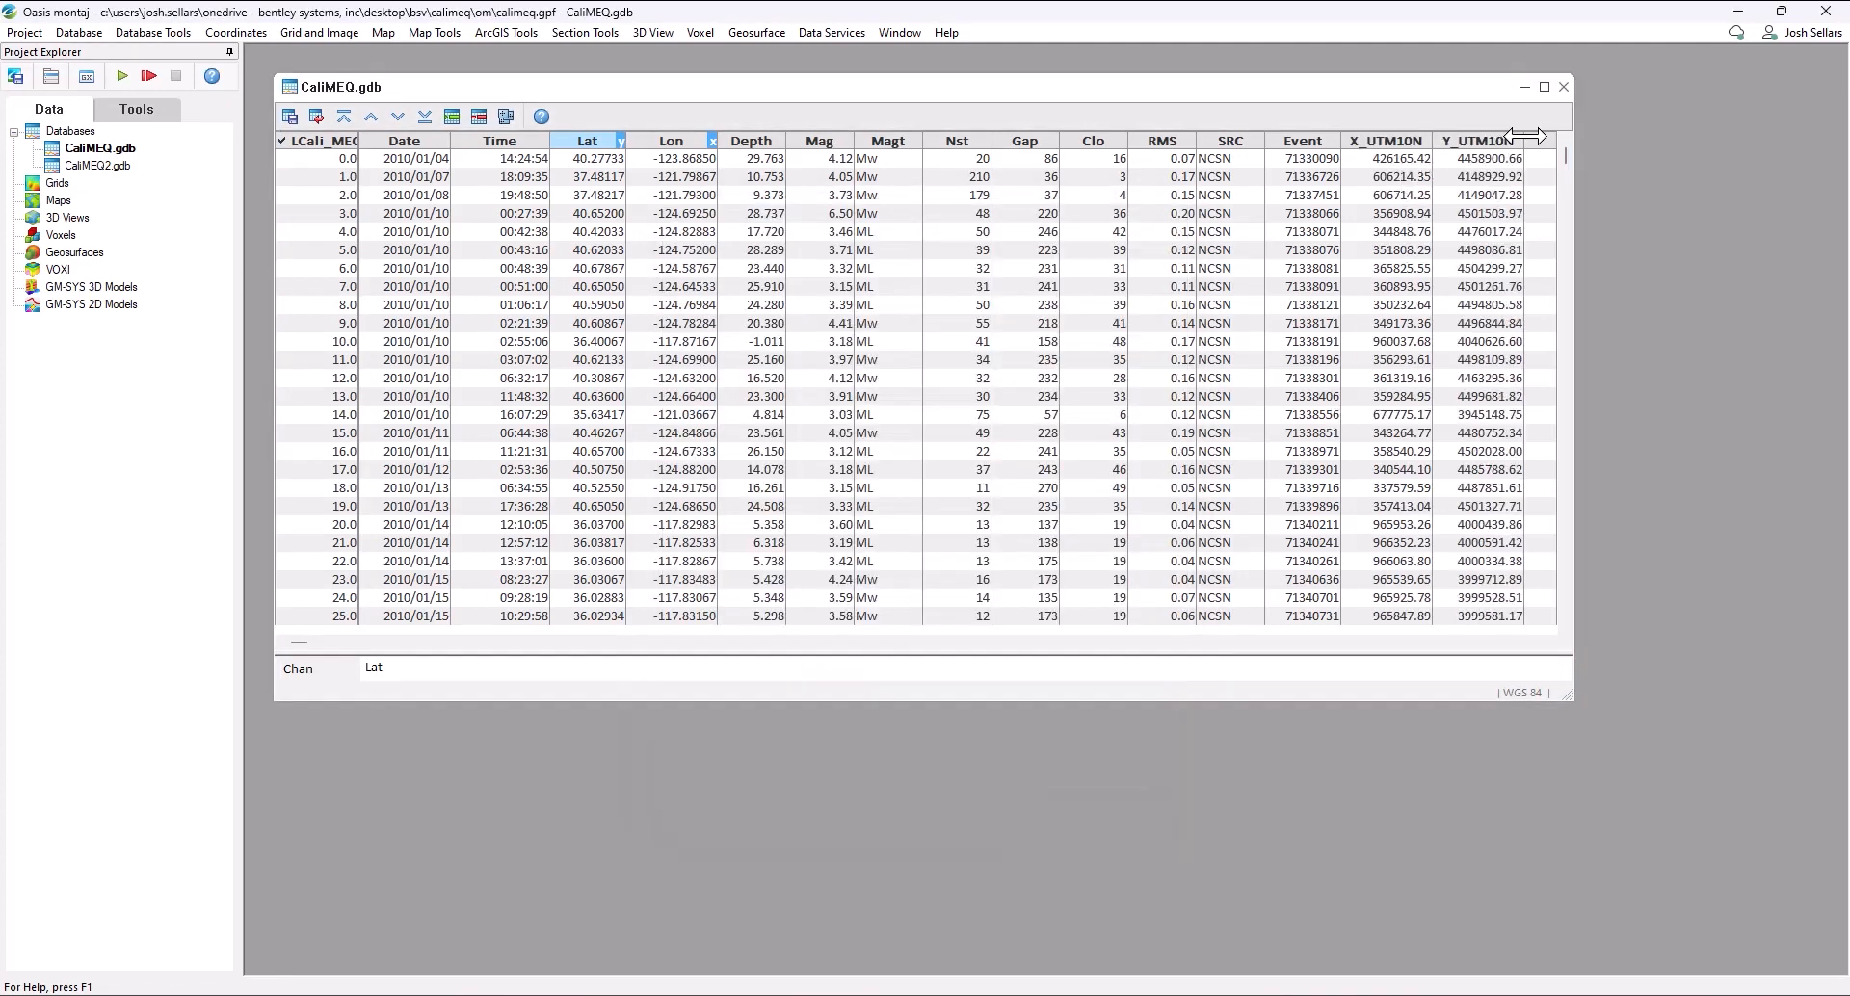
drag(1527, 136, 1535, 136)
click(1414, 144)
click(1465, 143)
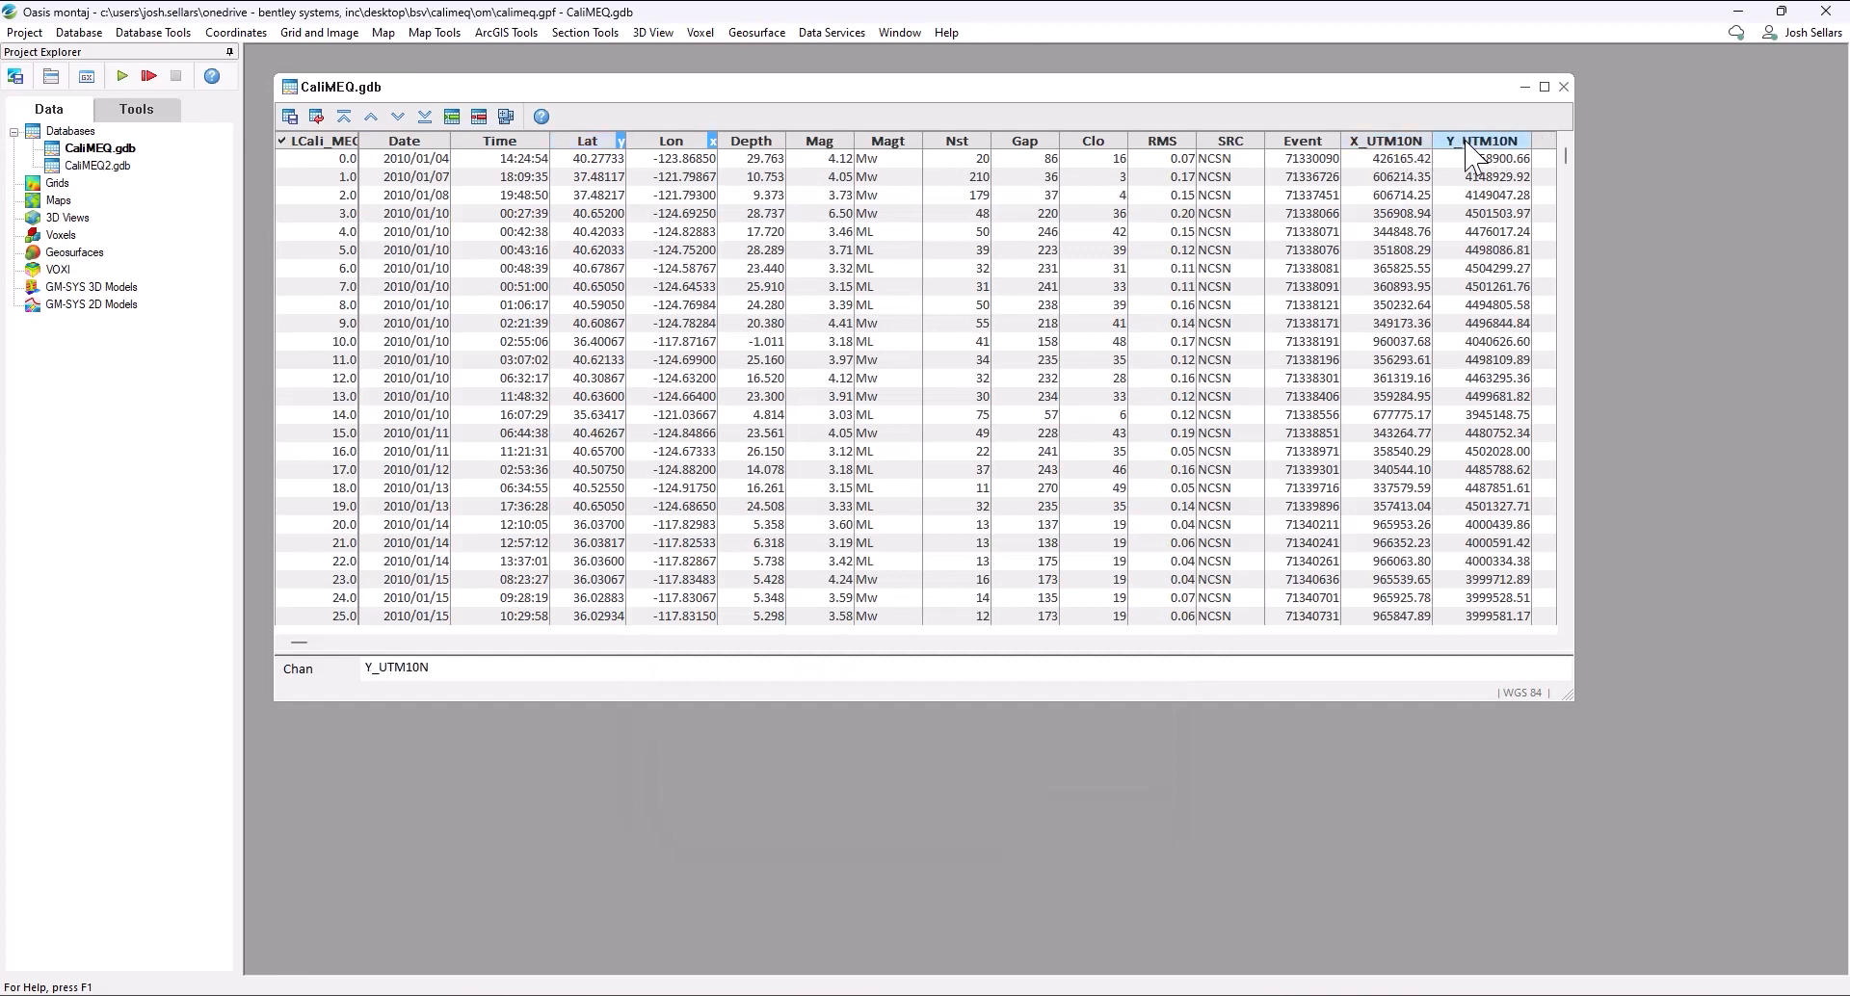
click(1409, 144)
click(1451, 144)
- Set X_UTM10N as the current X (Easting) and Y_UTM10N as the current Y (Northing), leaving the elevation at (none)
click(243, 31)
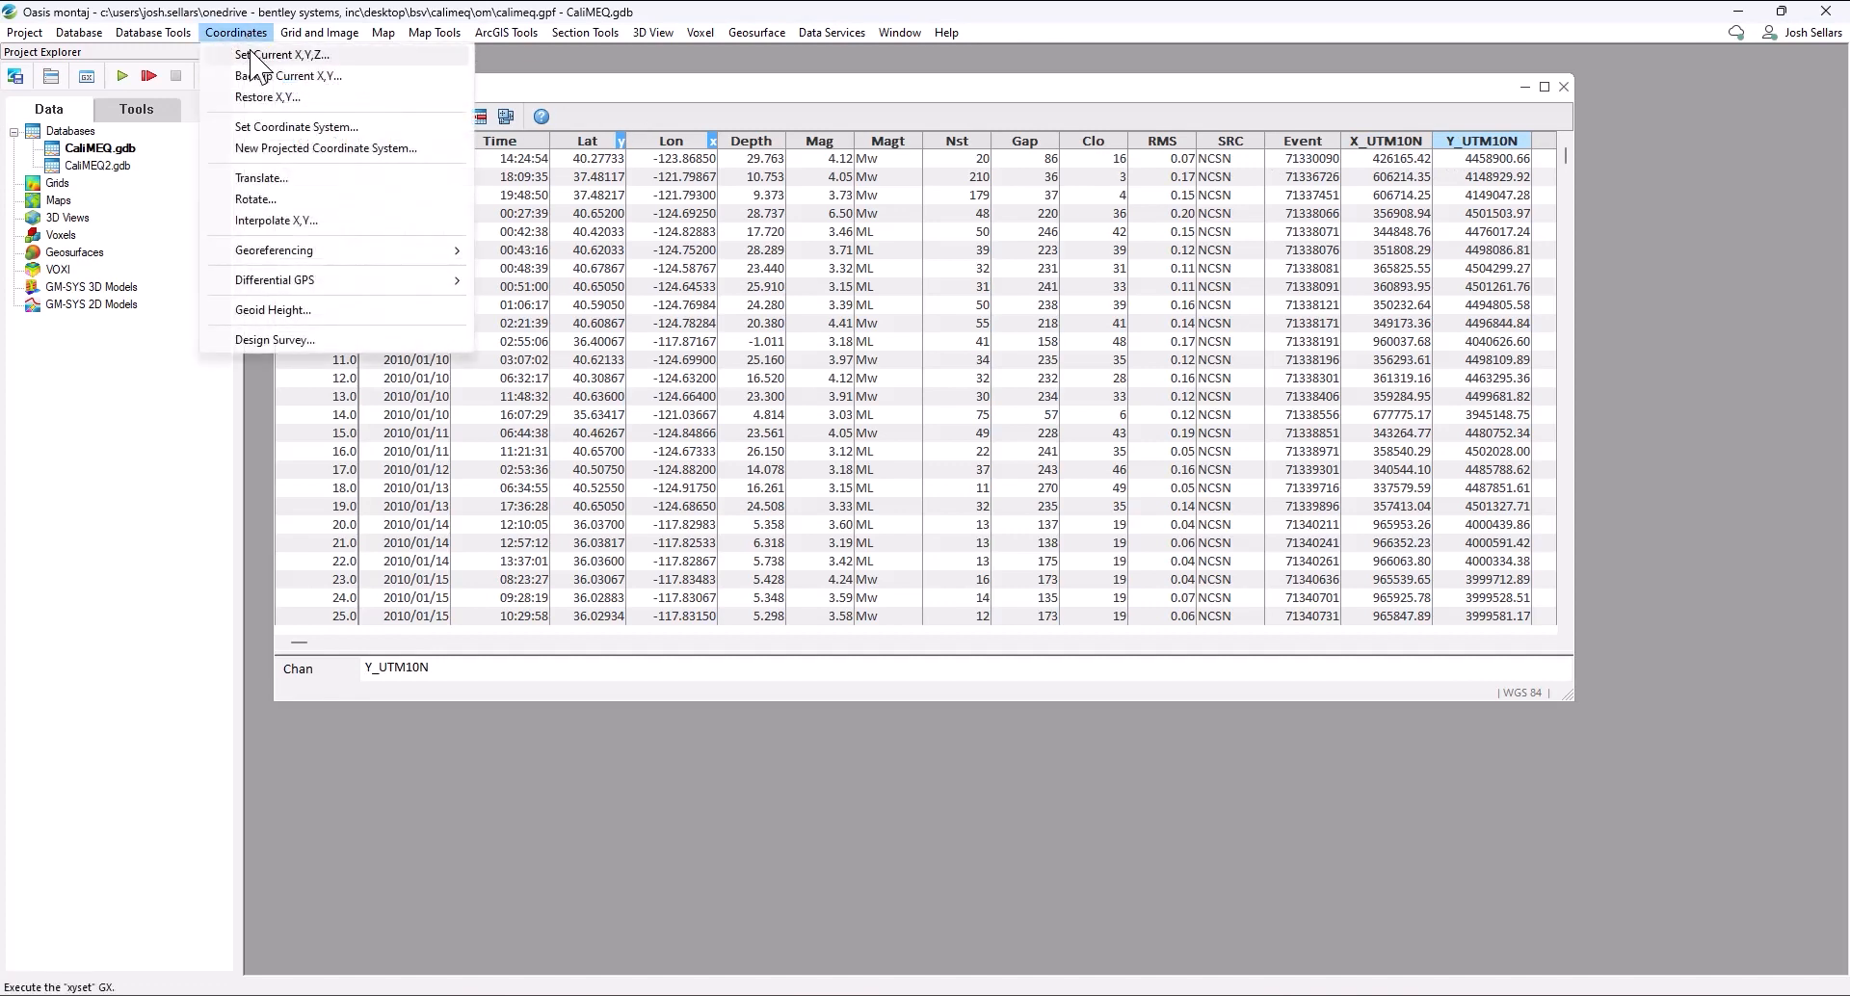
click(279, 55)
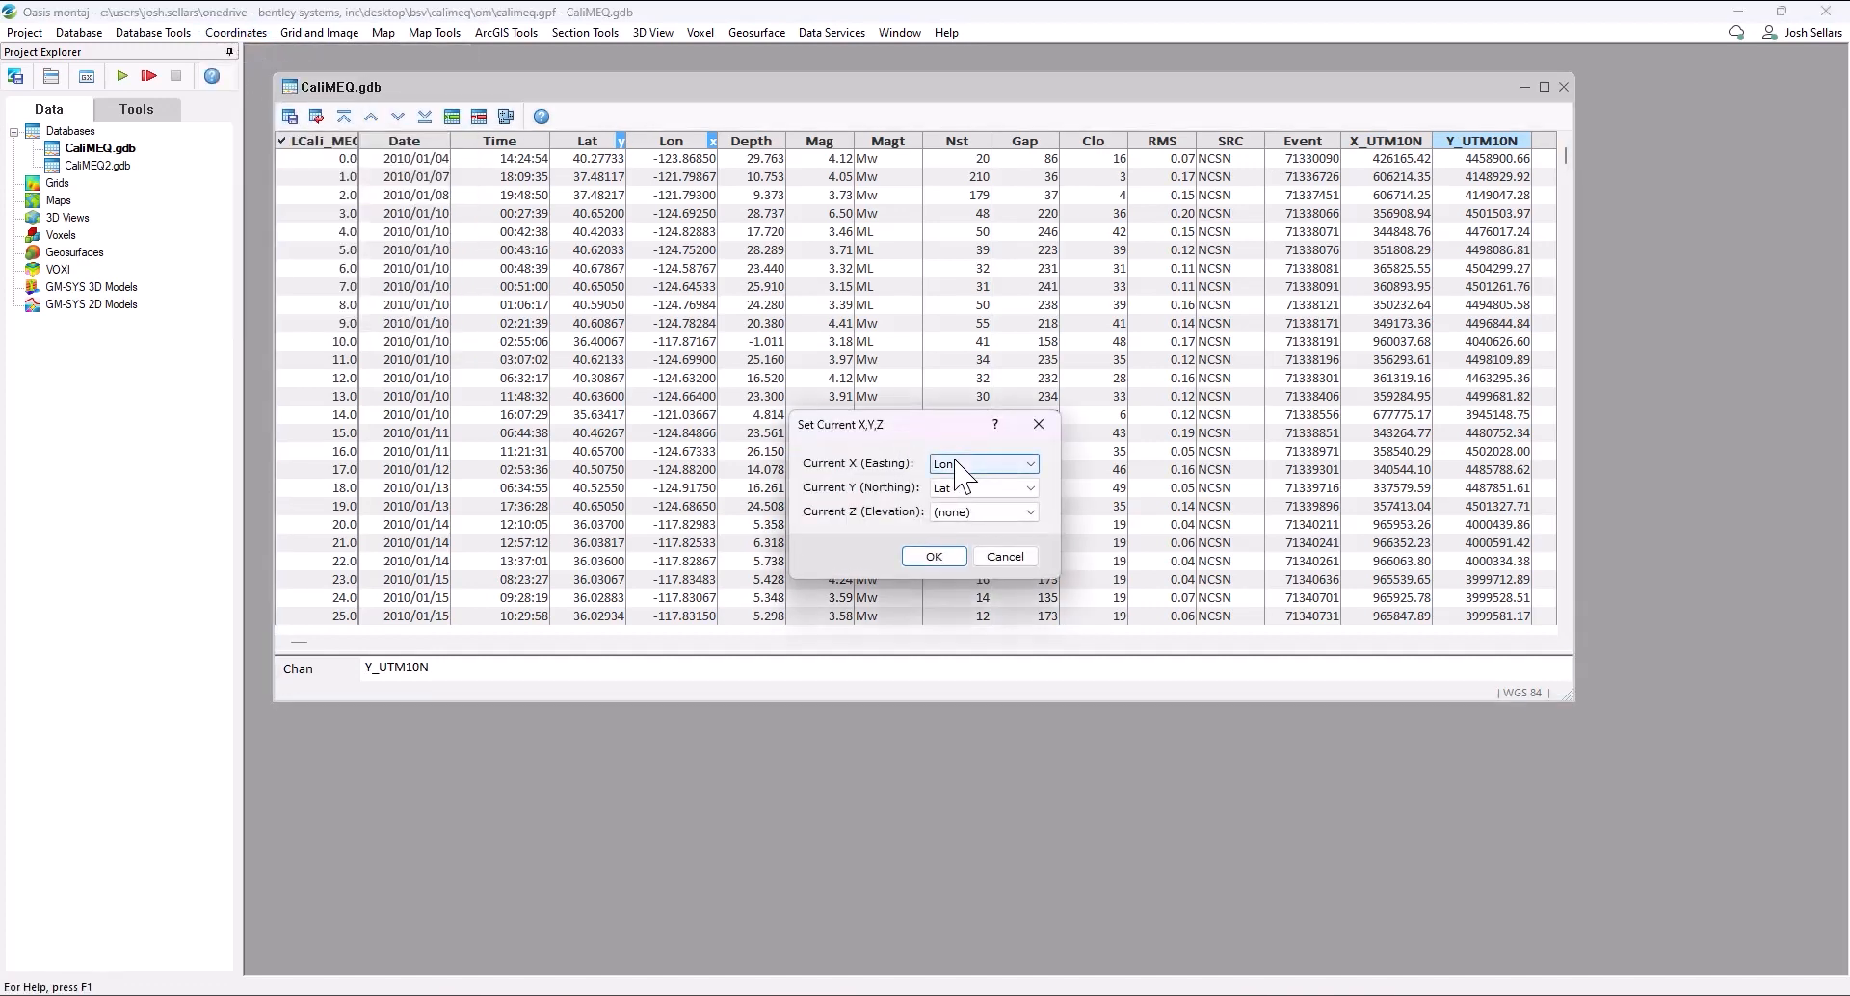
click(956, 463)
click(952, 643)
click(958, 489)
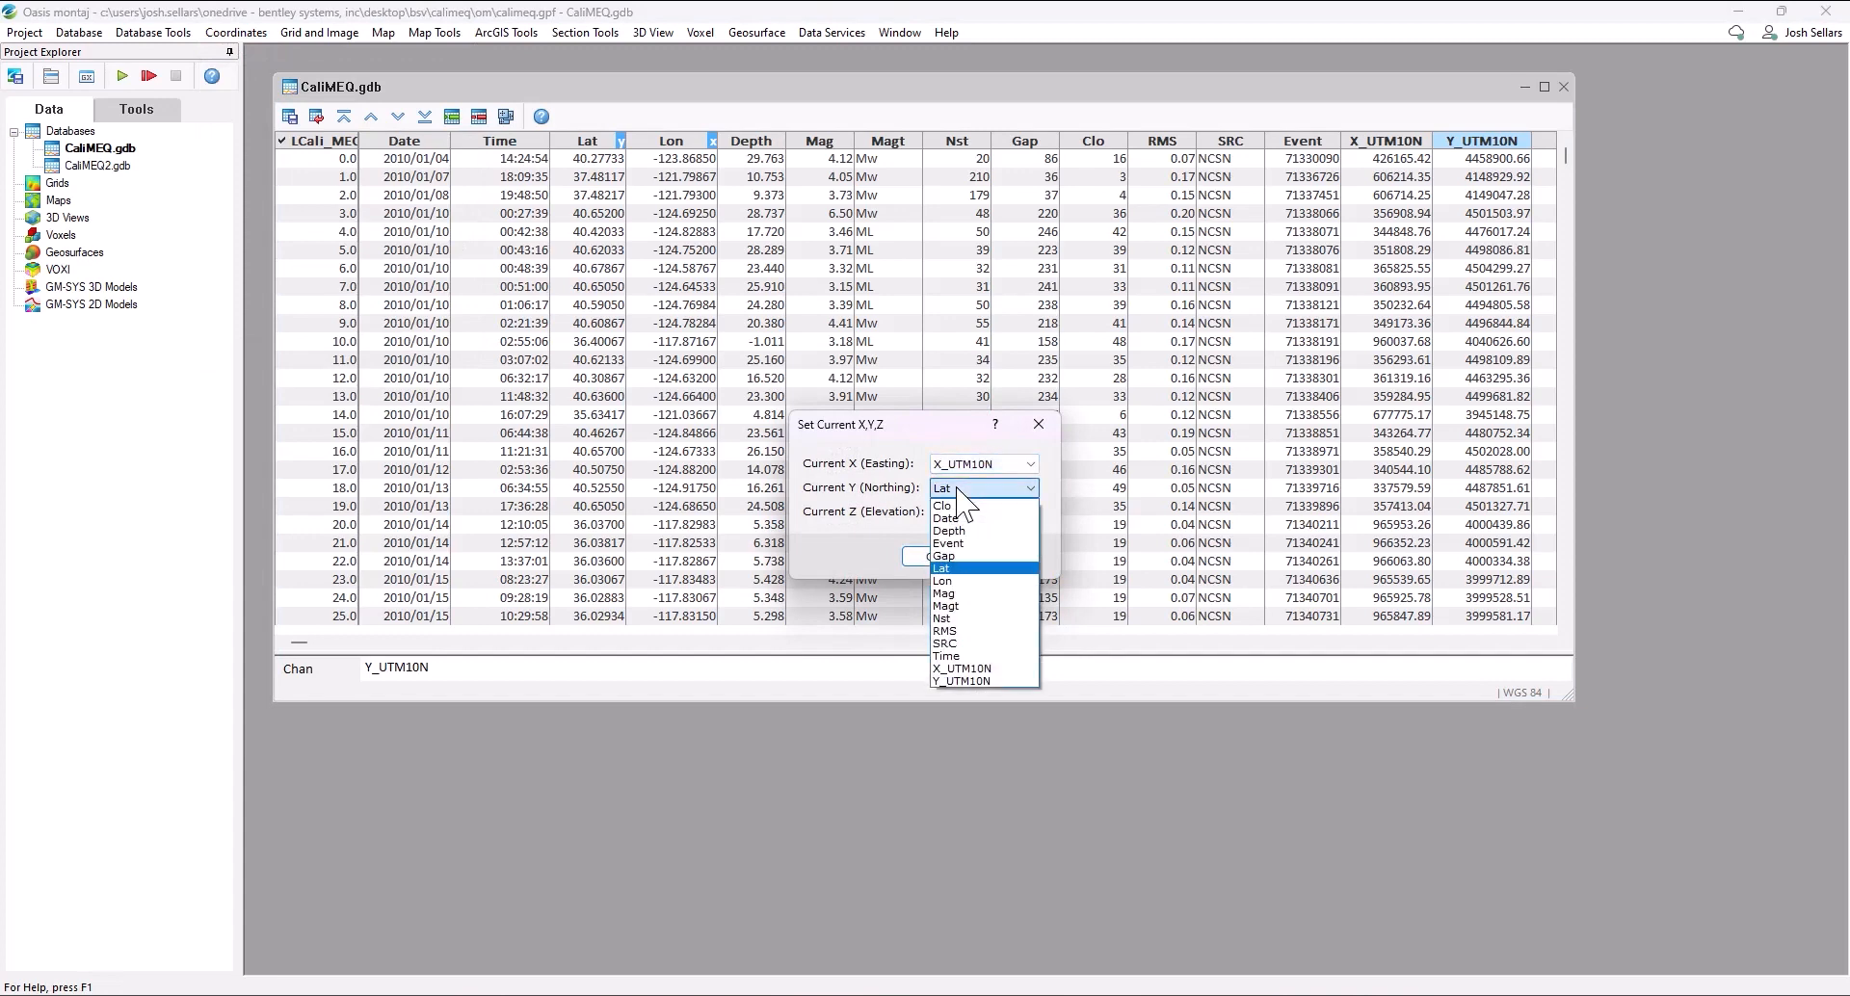
click(968, 680)
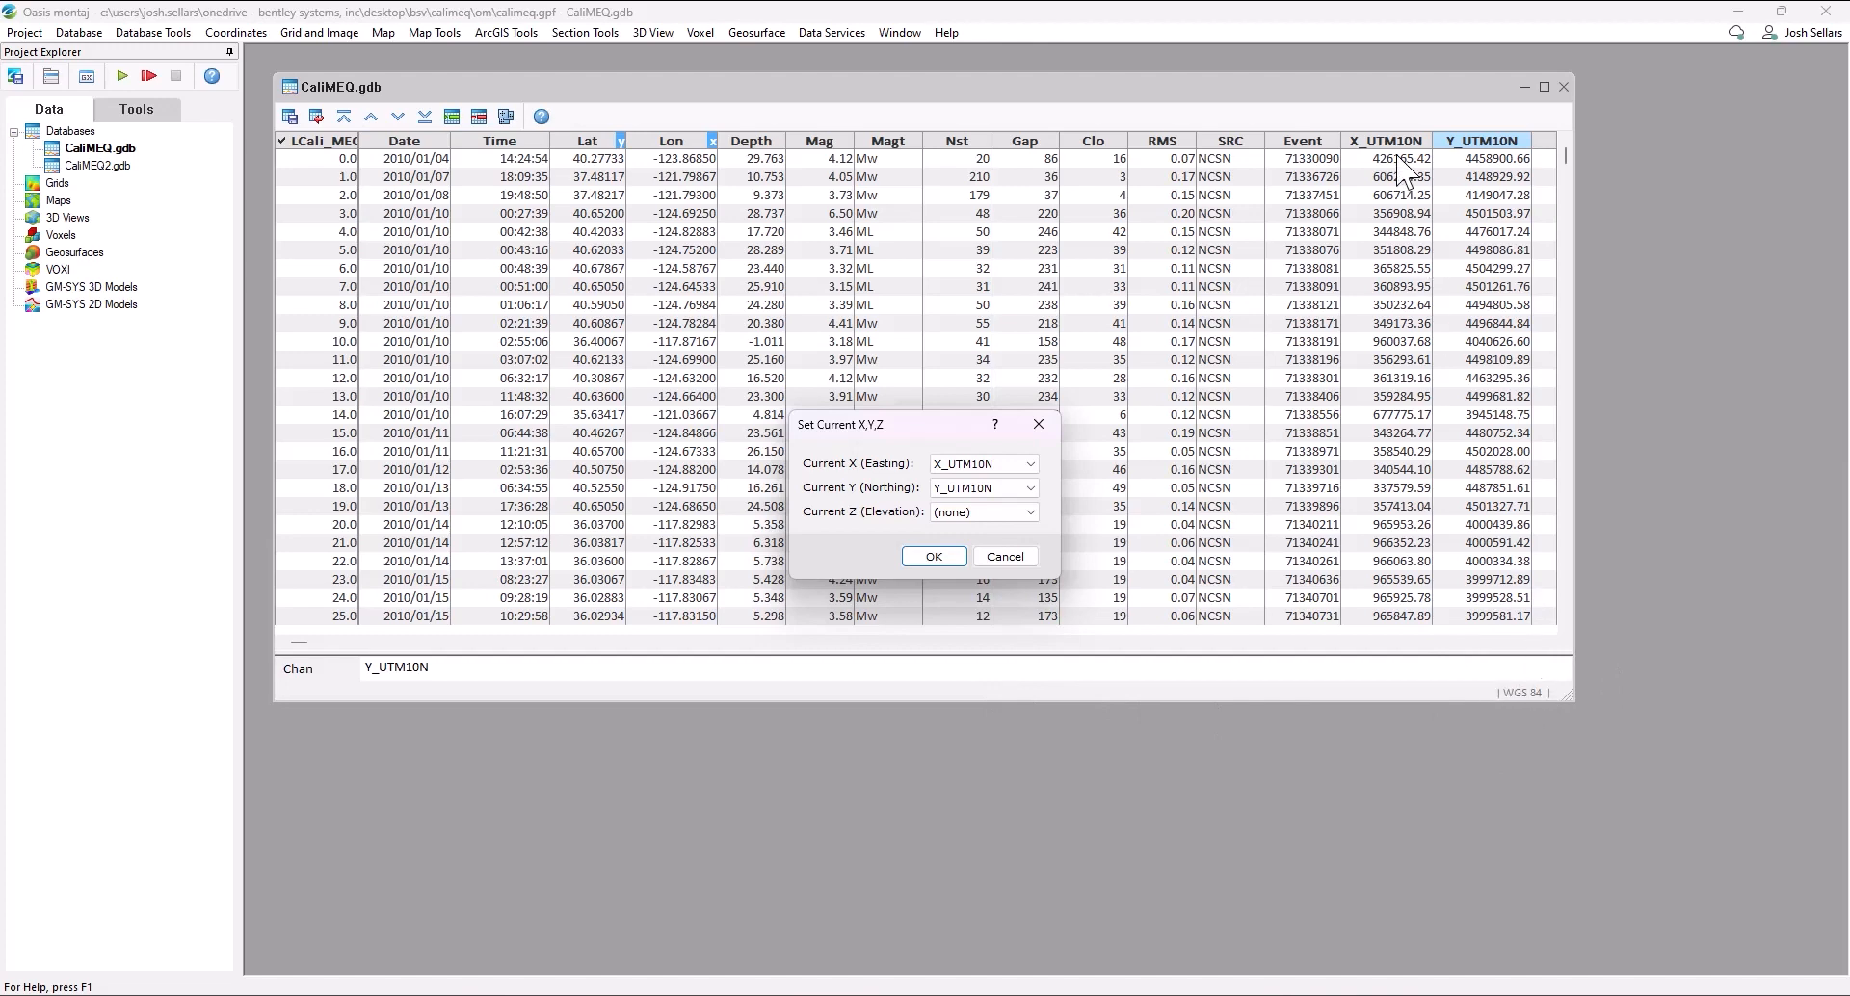
click(934, 557)
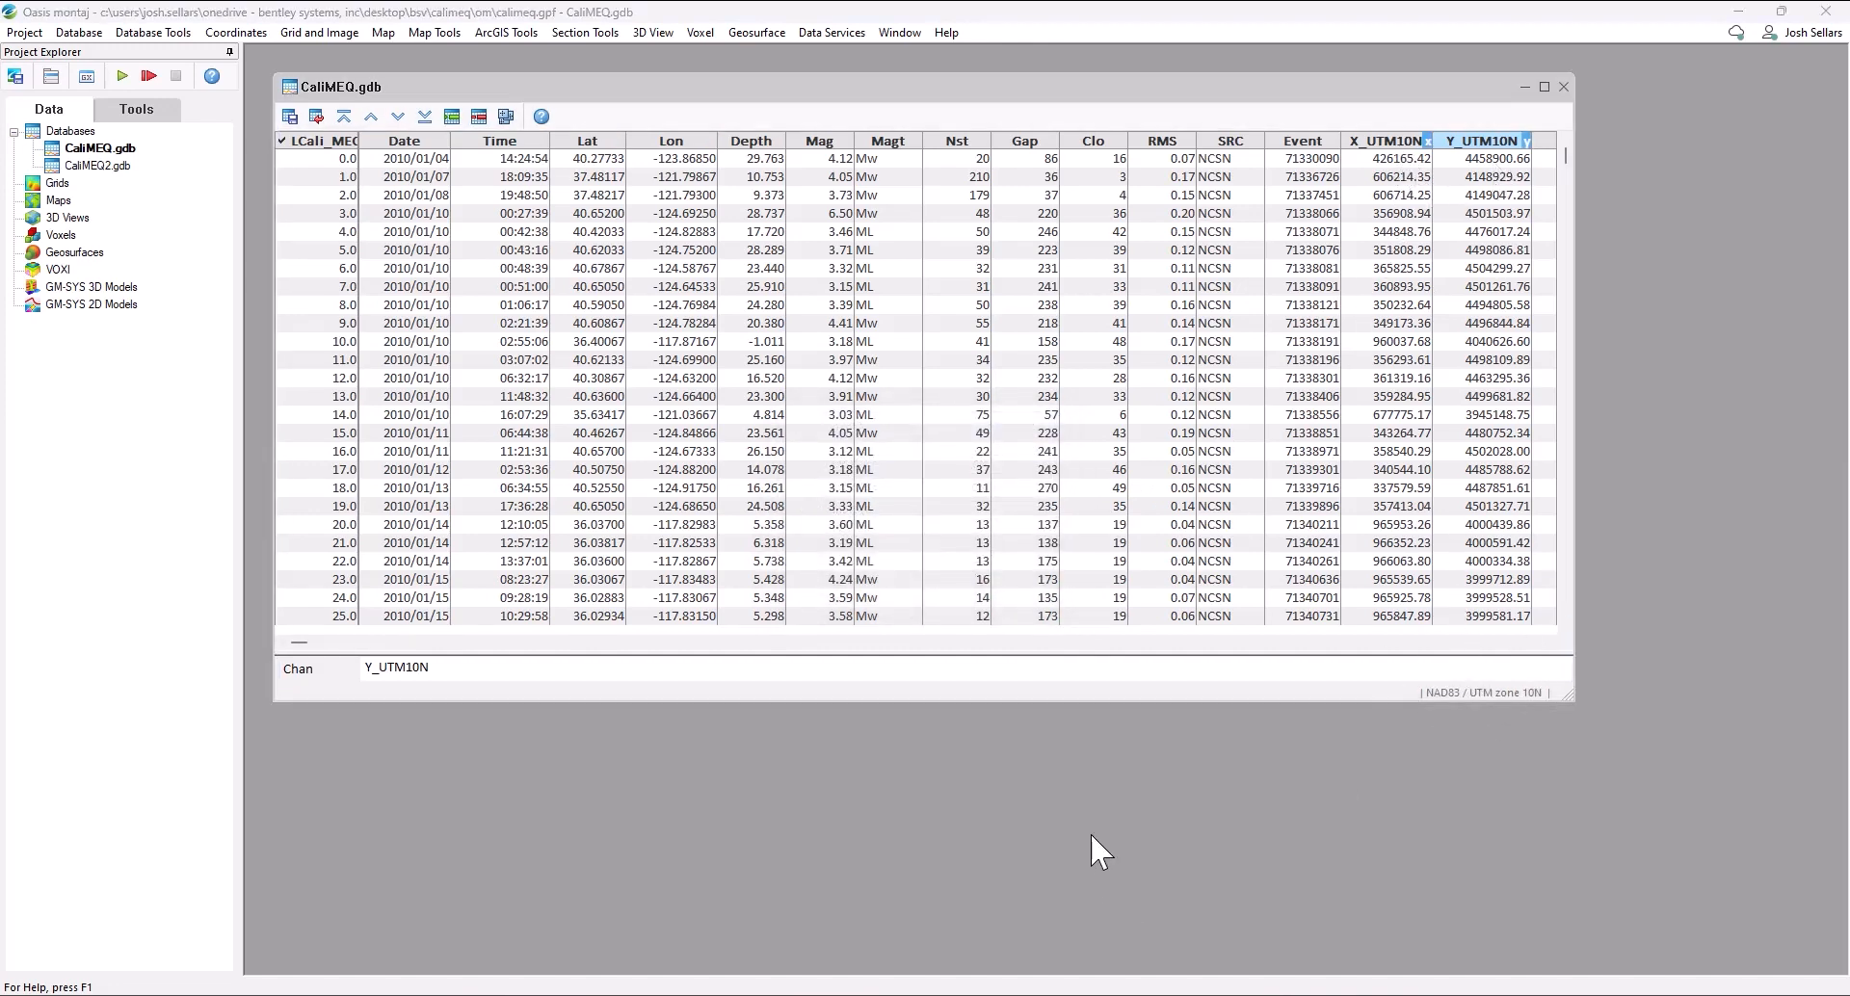
- Start a Channel Math calculation for the Depth channel with the expression C0 = (C1)*-1000
click(753, 145)
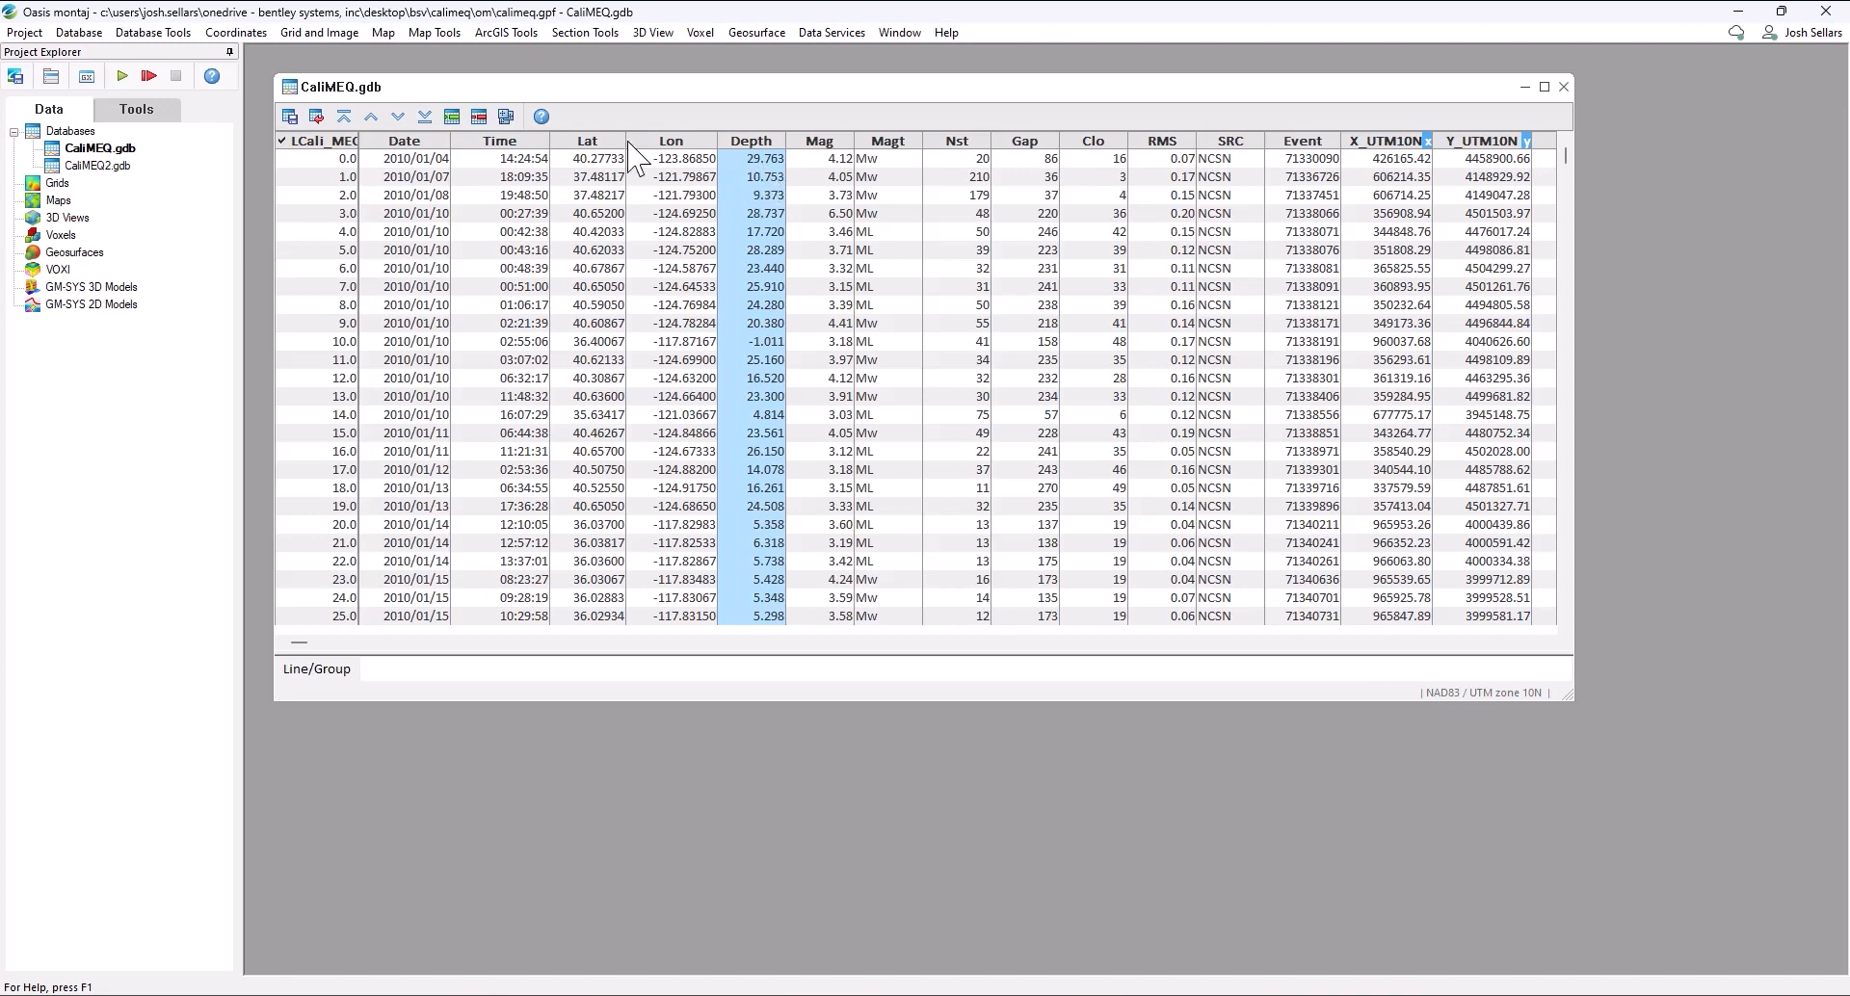
click(153, 32)
click(183, 126)
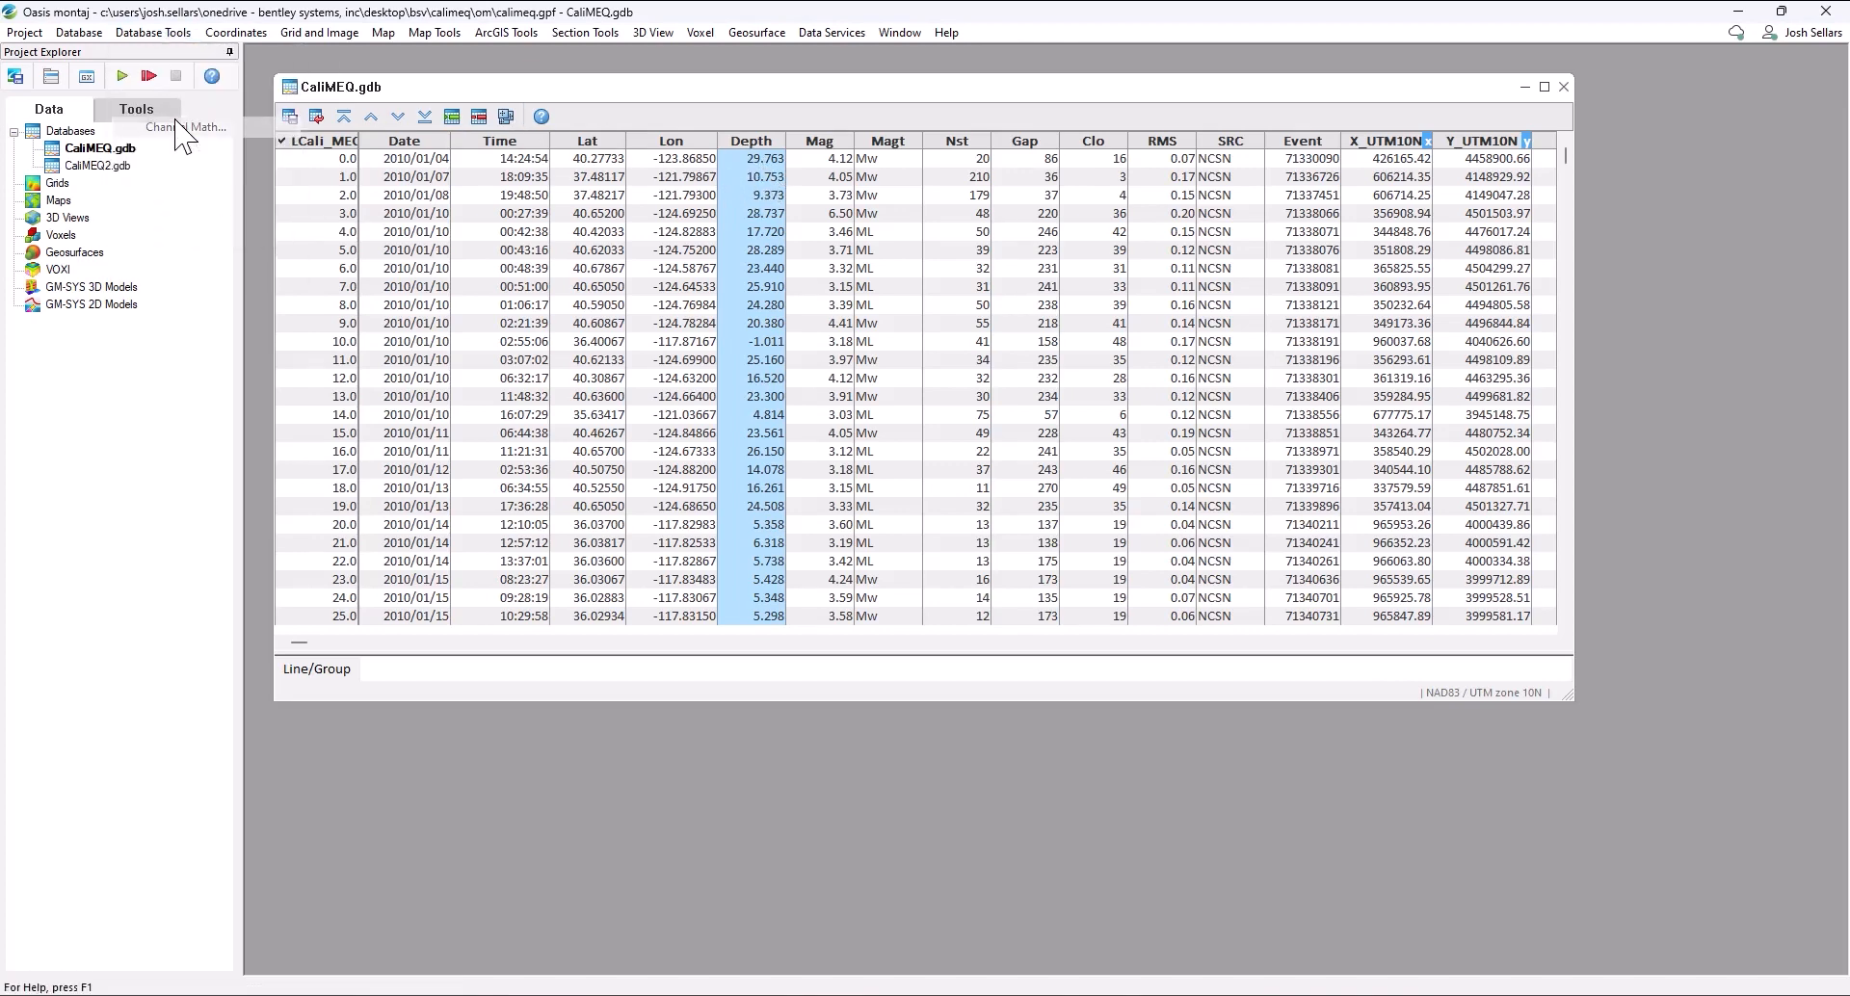
drag(995, 376, 839, 376)
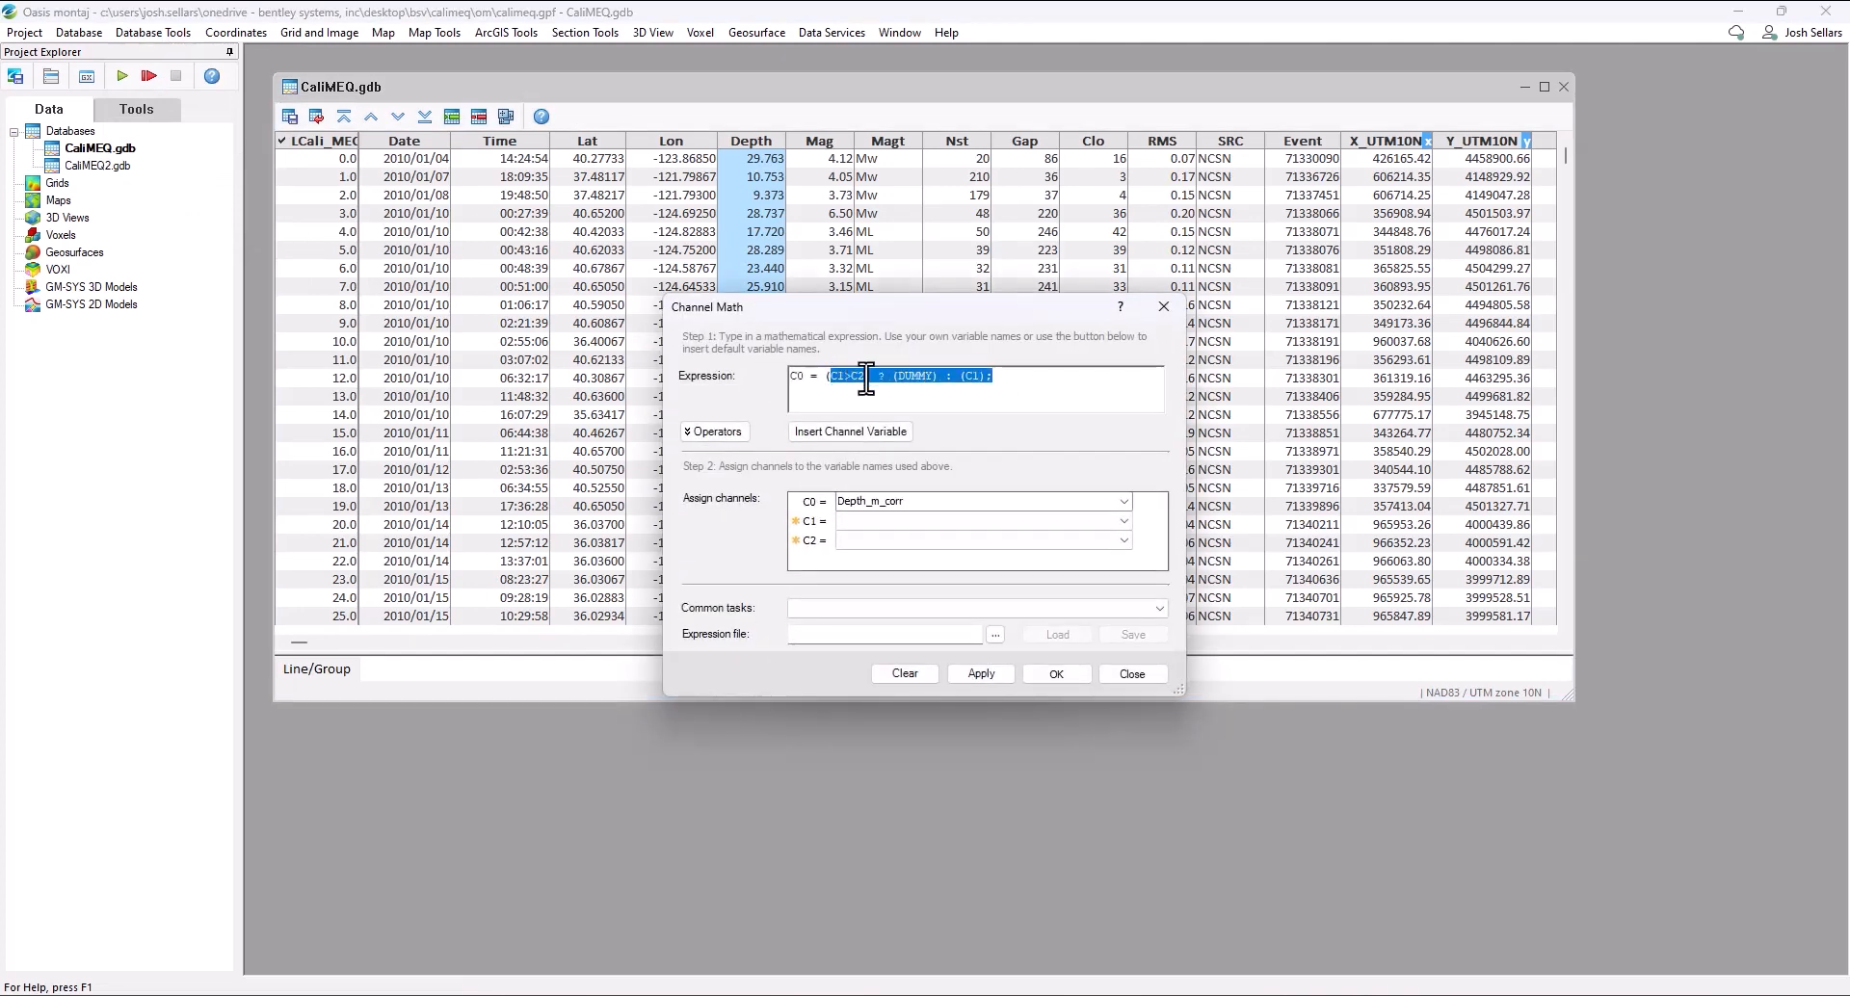
text(C1)*-1000)
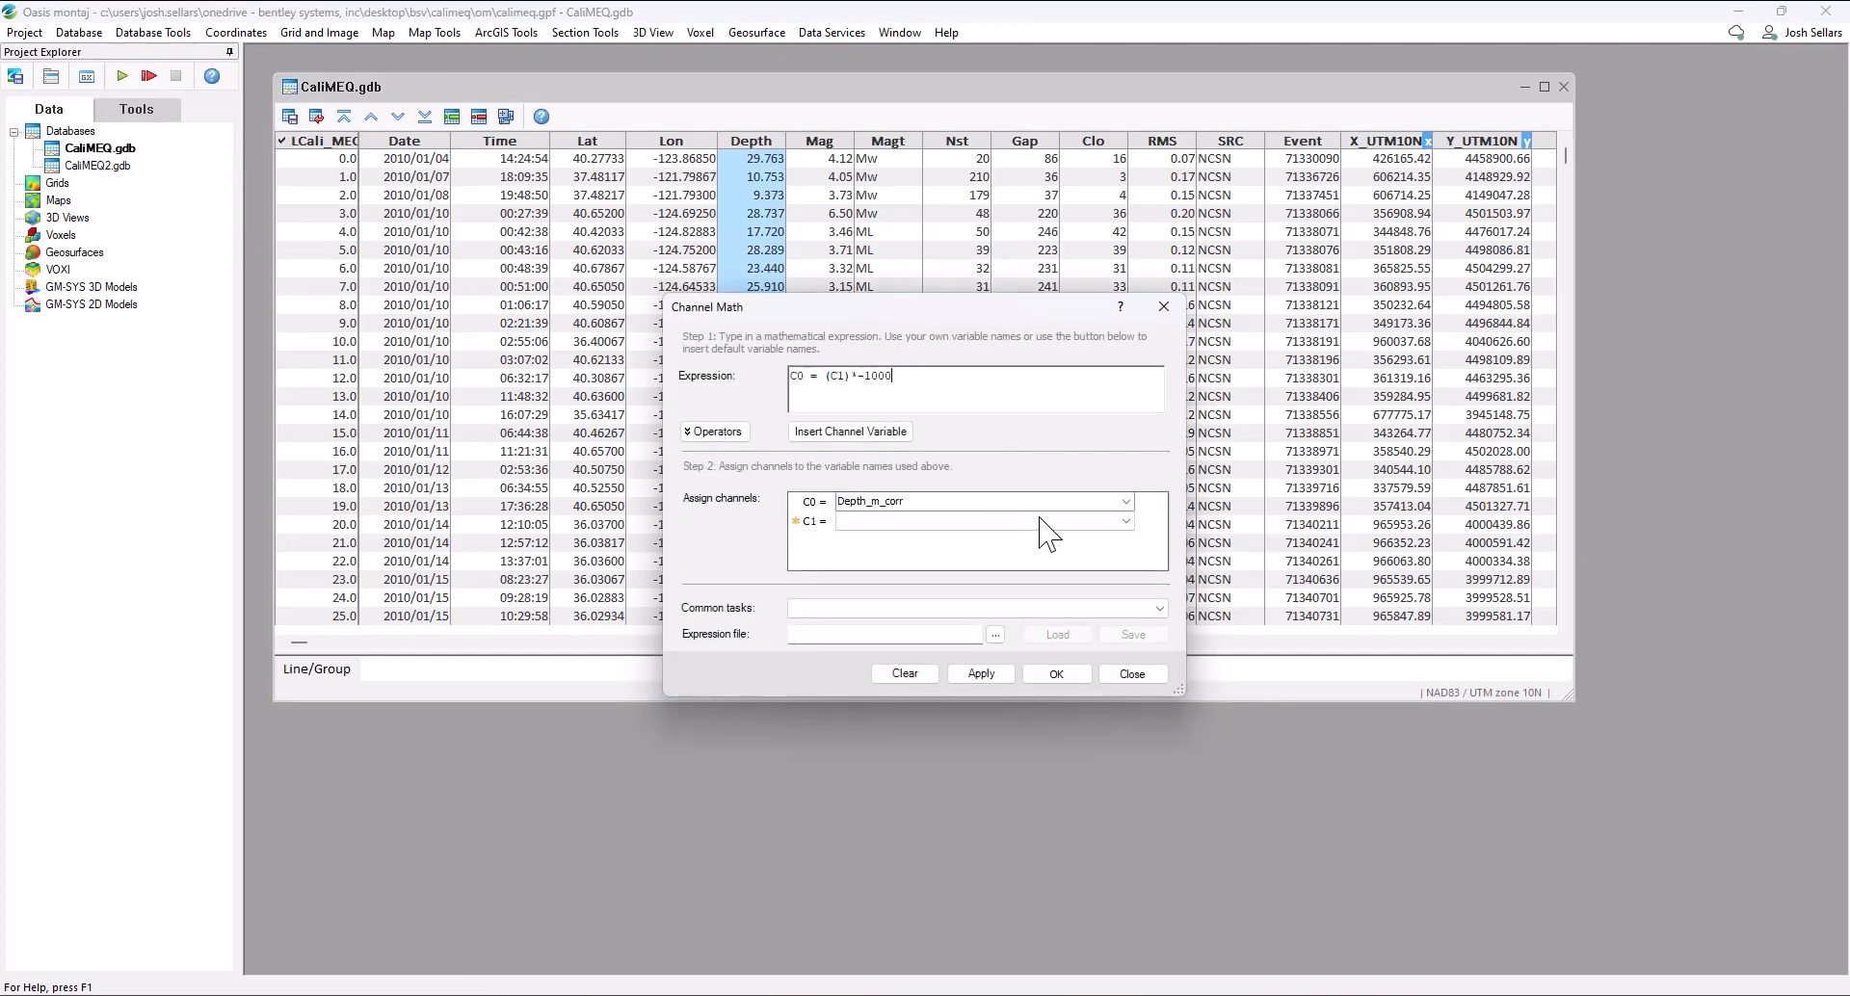
drag(891, 378, 856, 376)
click(856, 377)
click(914, 389)
- Assign Depth to C1 and name the output channel C0 Depth_m, then run the calculation and inspect the Depth_m column
click(911, 521)
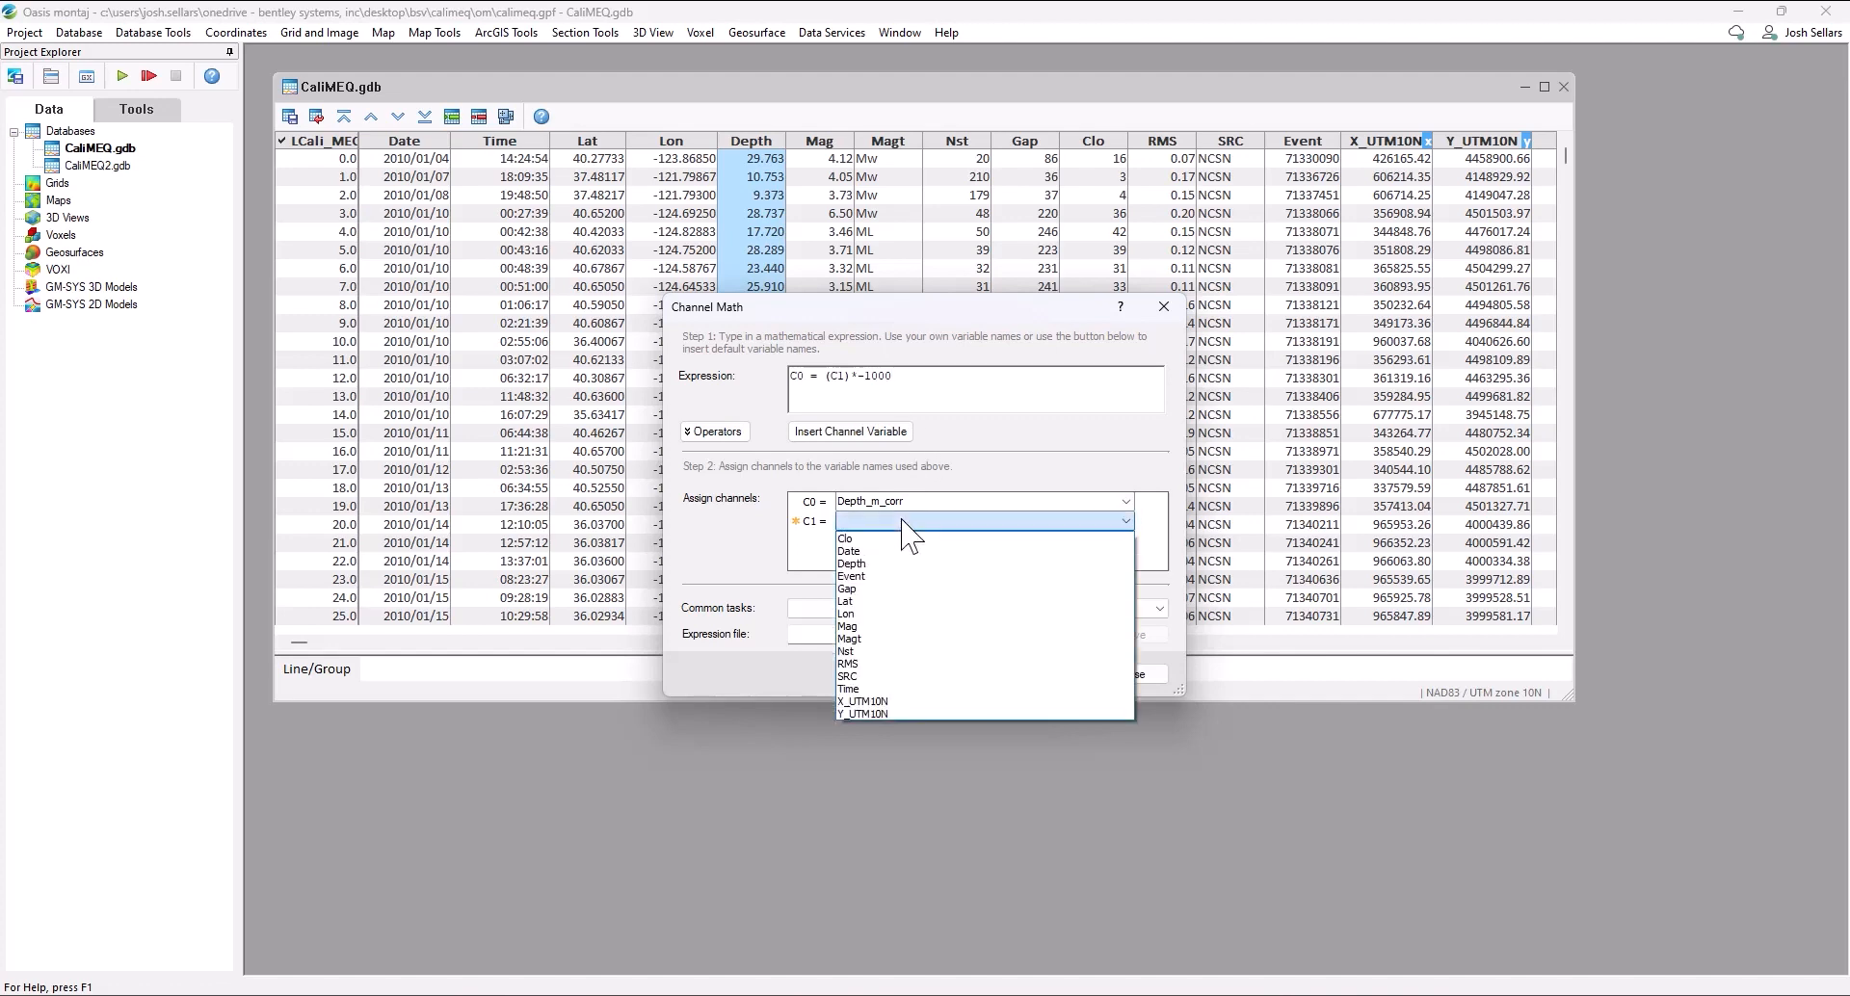
click(881, 568)
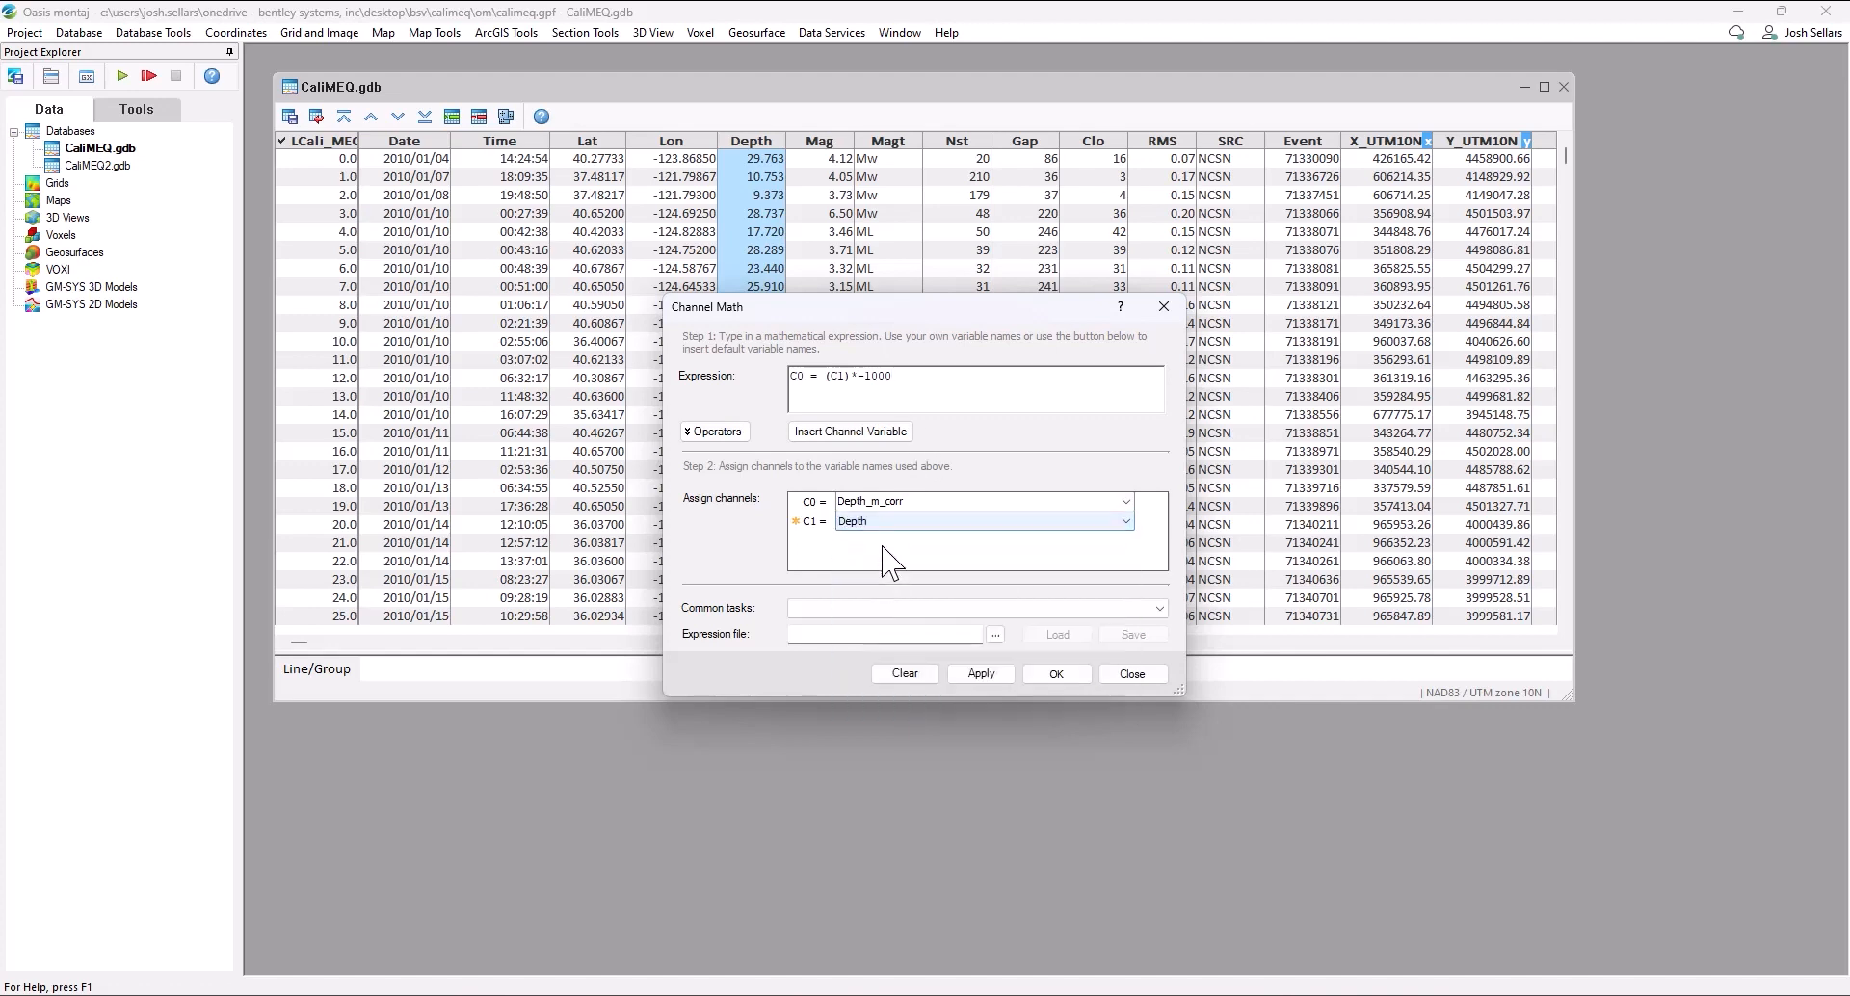
click(917, 501)
drag(924, 501, 880, 501)
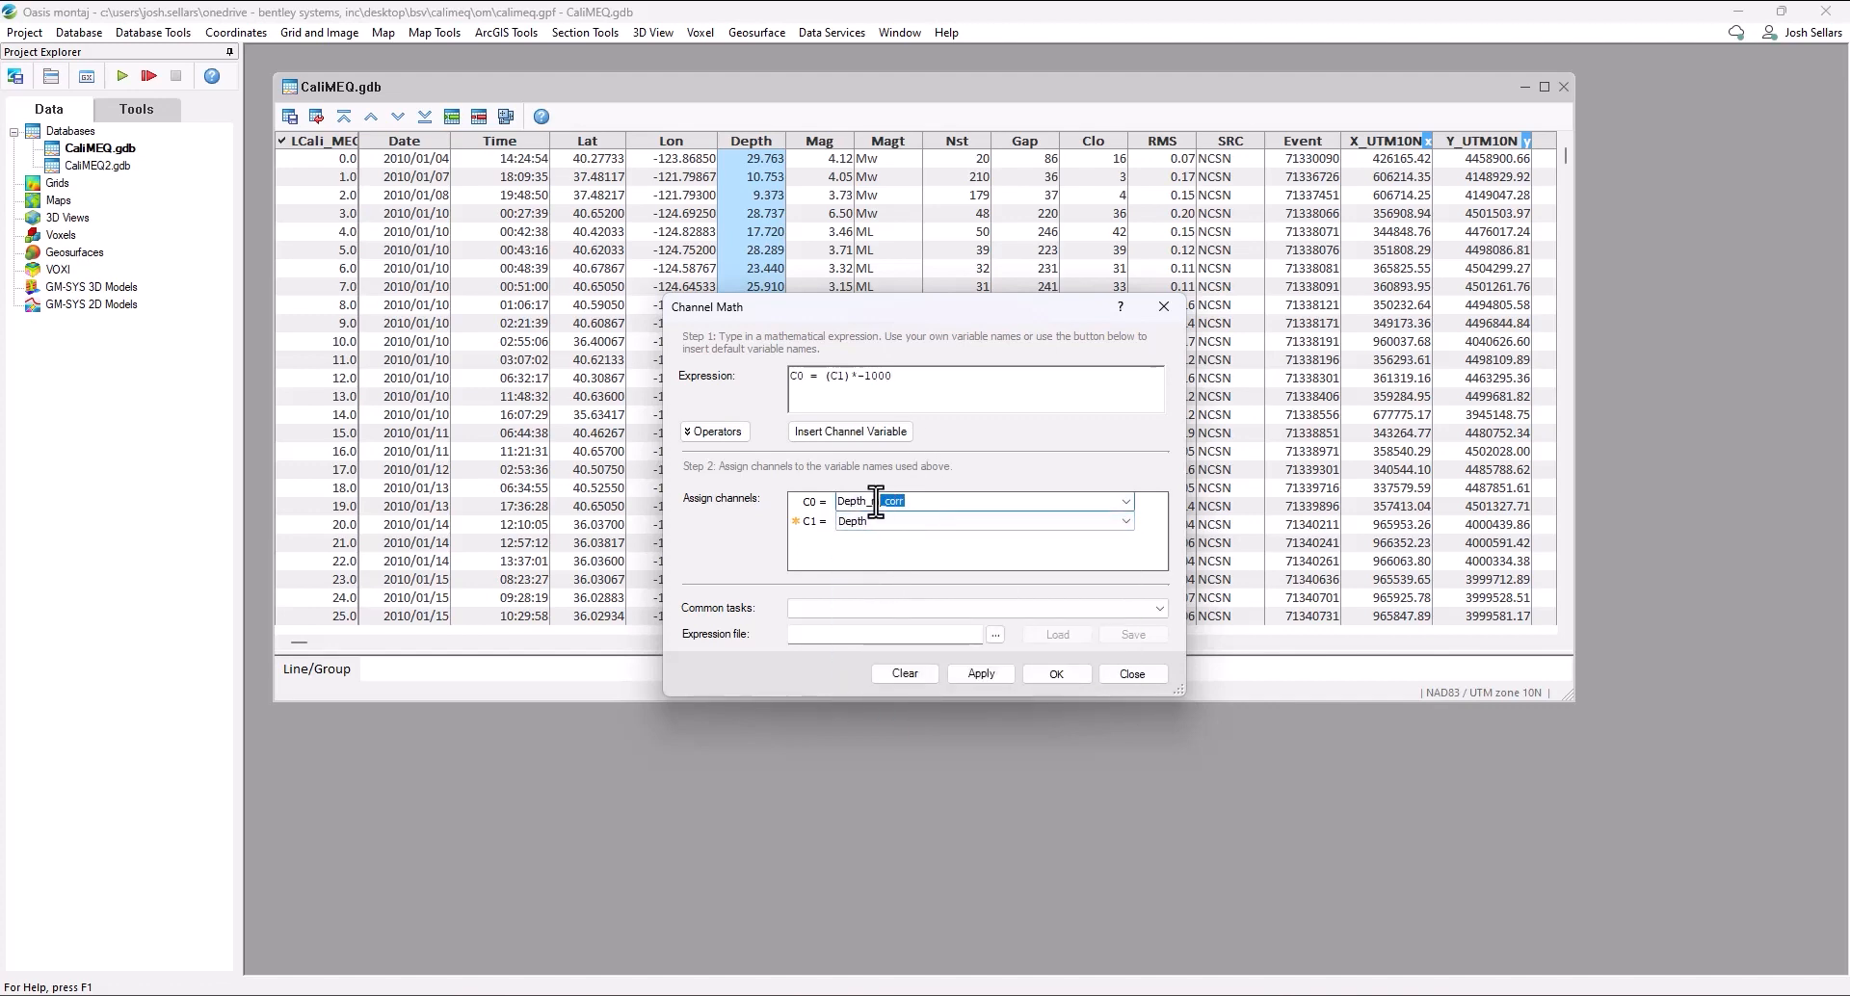
click(997, 680)
click(1133, 674)
drag(299, 642, 349, 642)
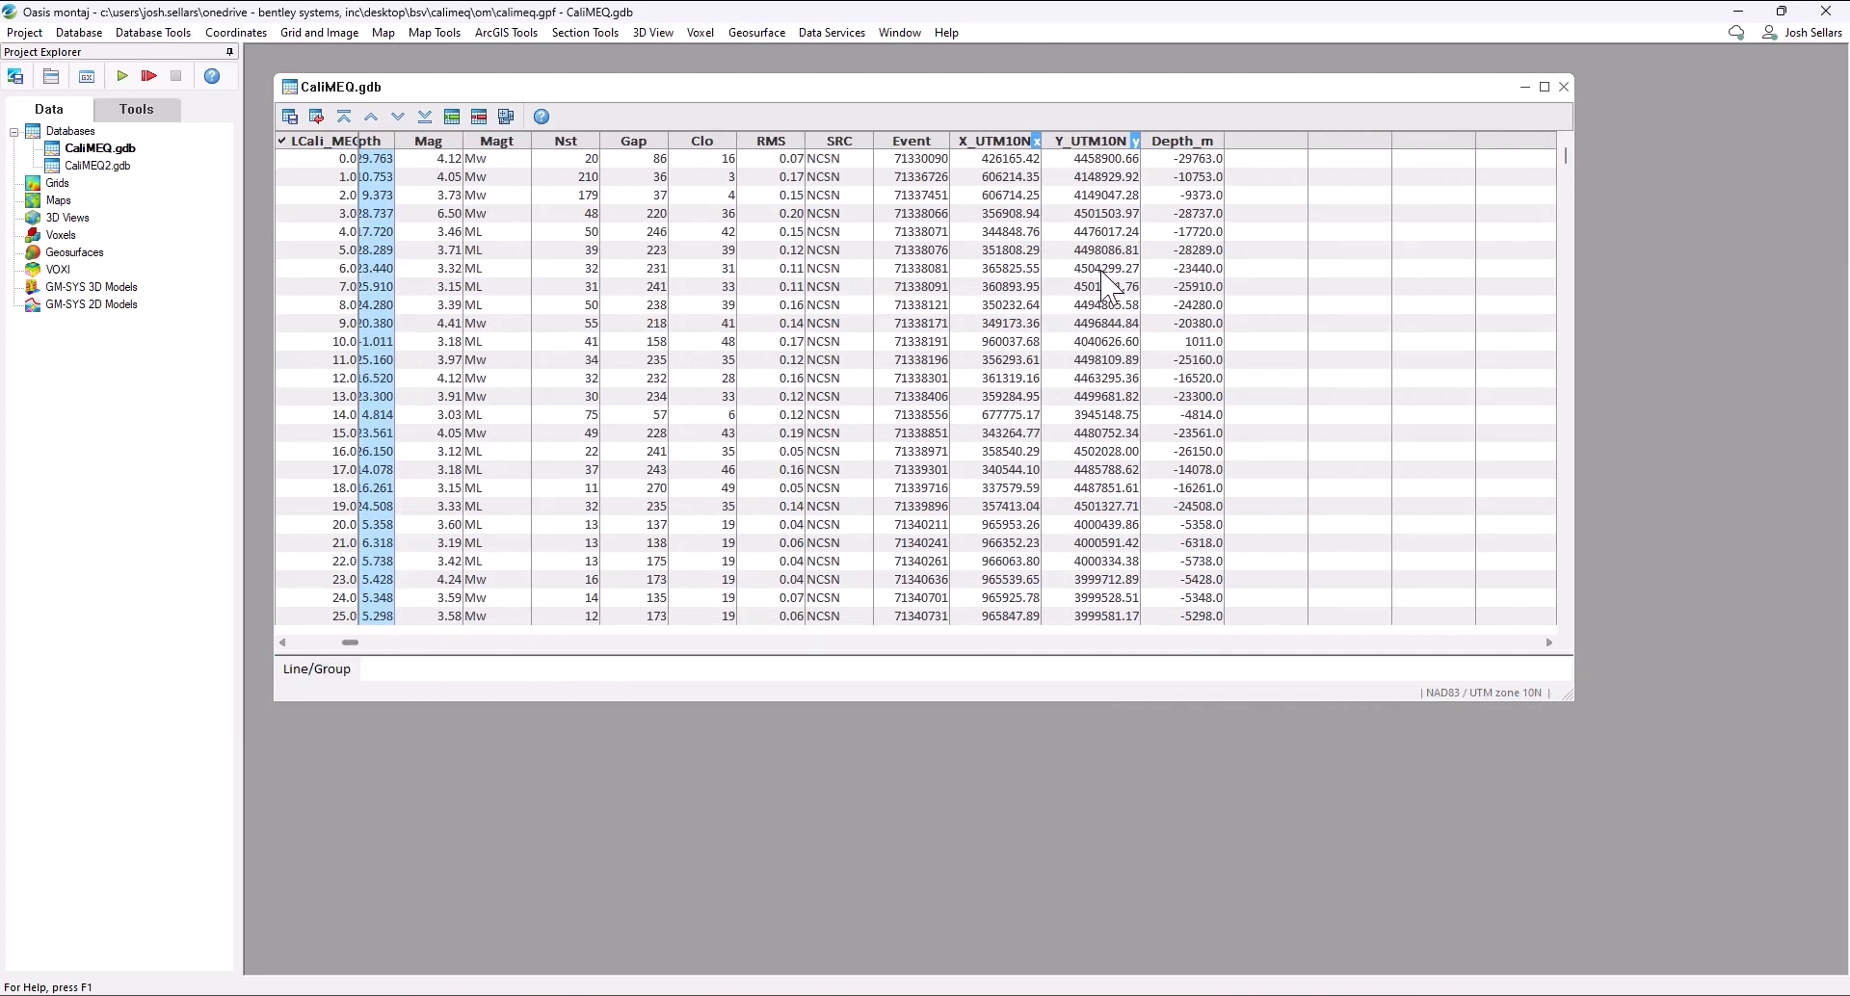
click(1211, 145)
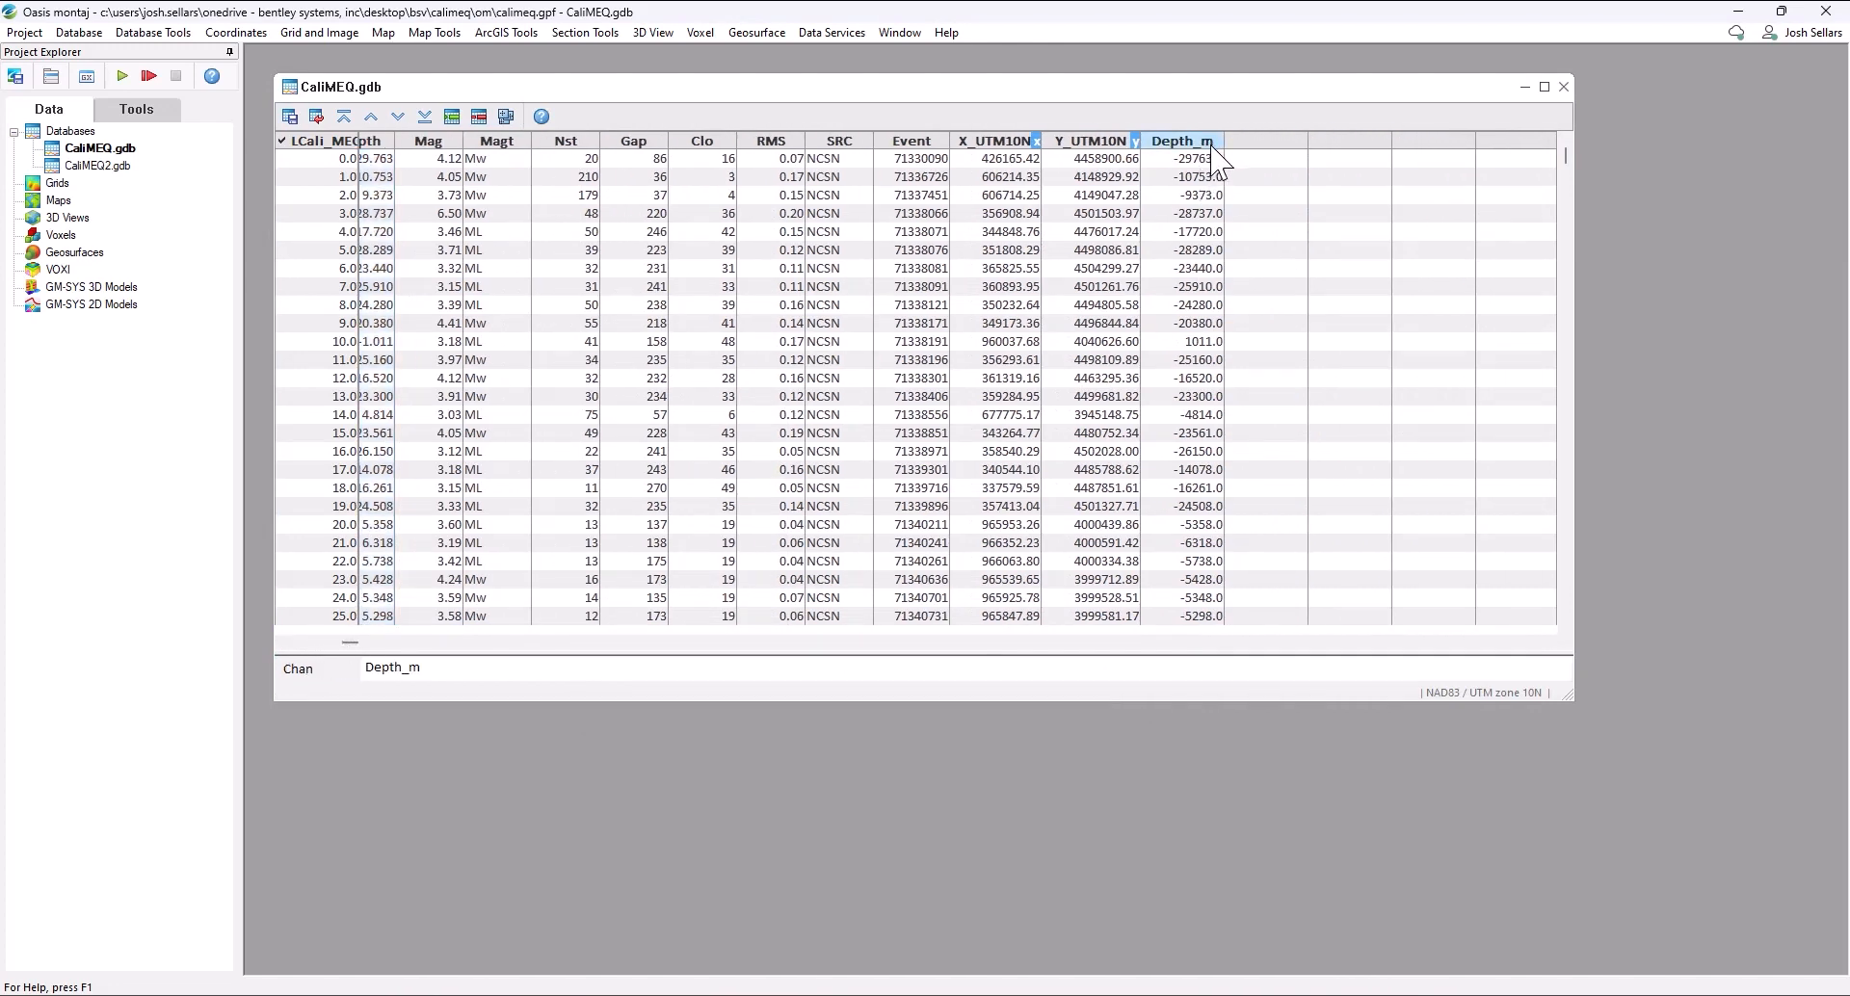
drag(1210, 155, 1229, 313)
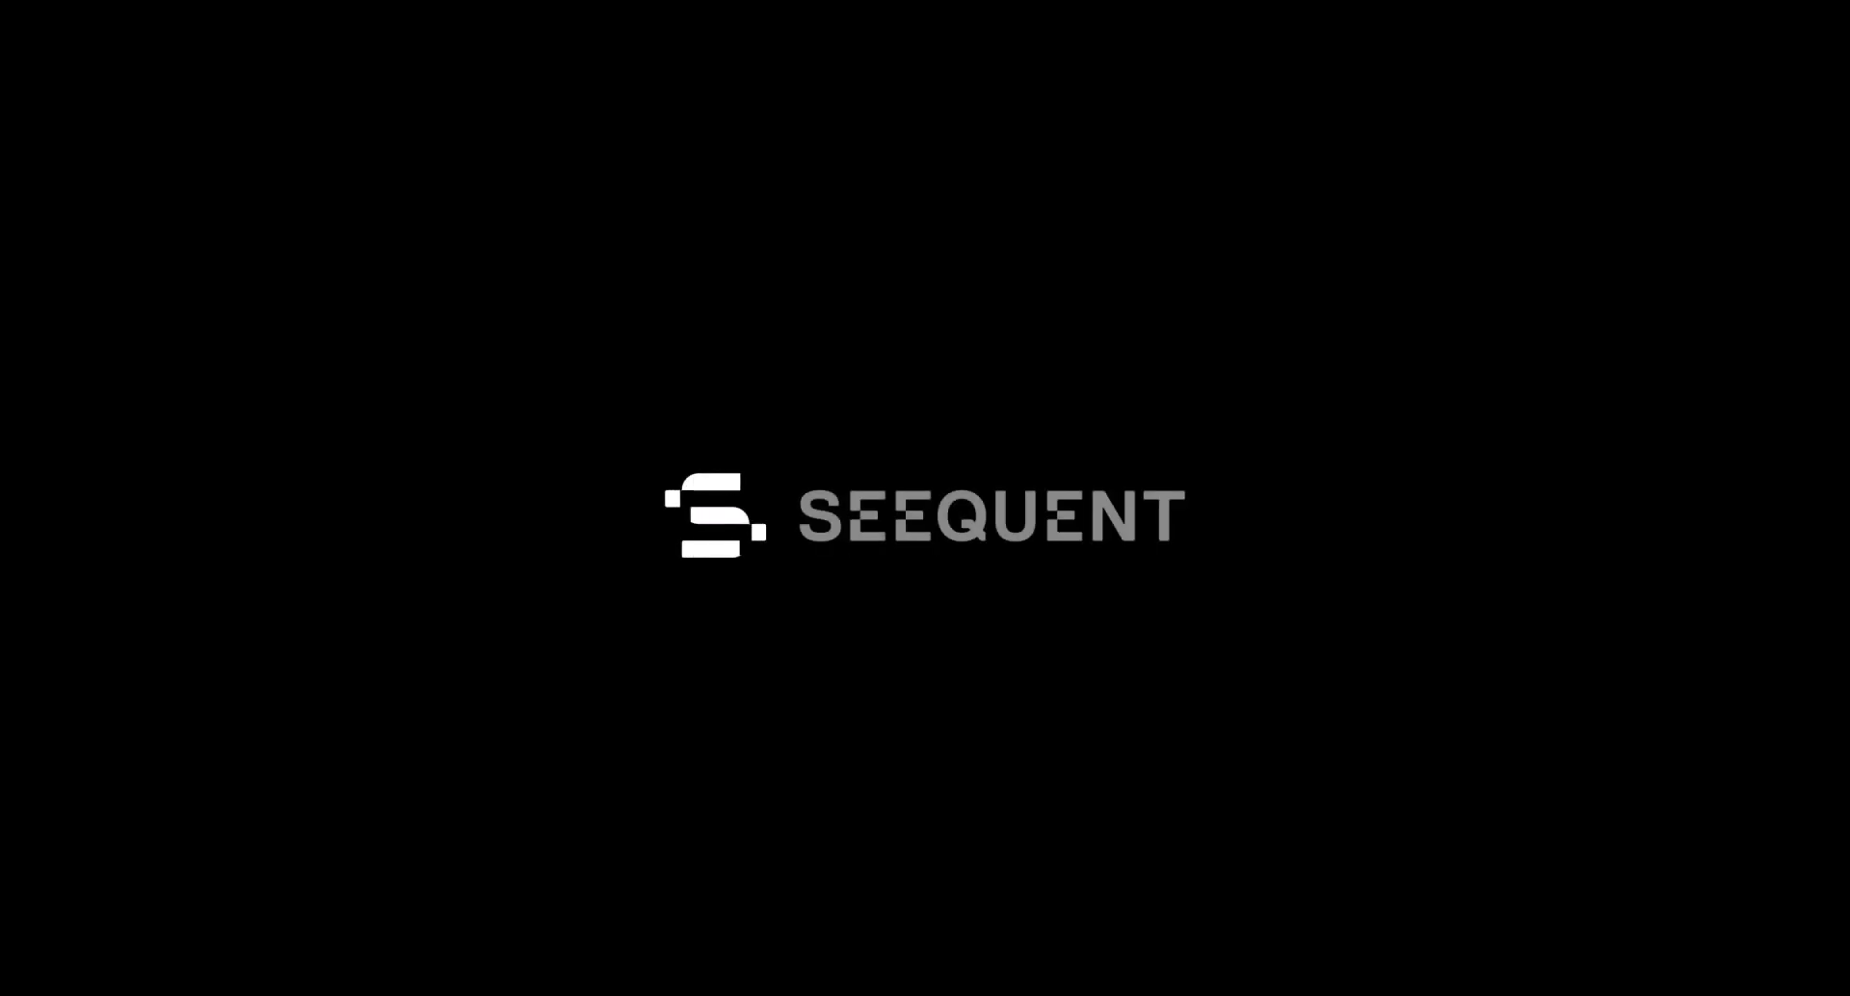